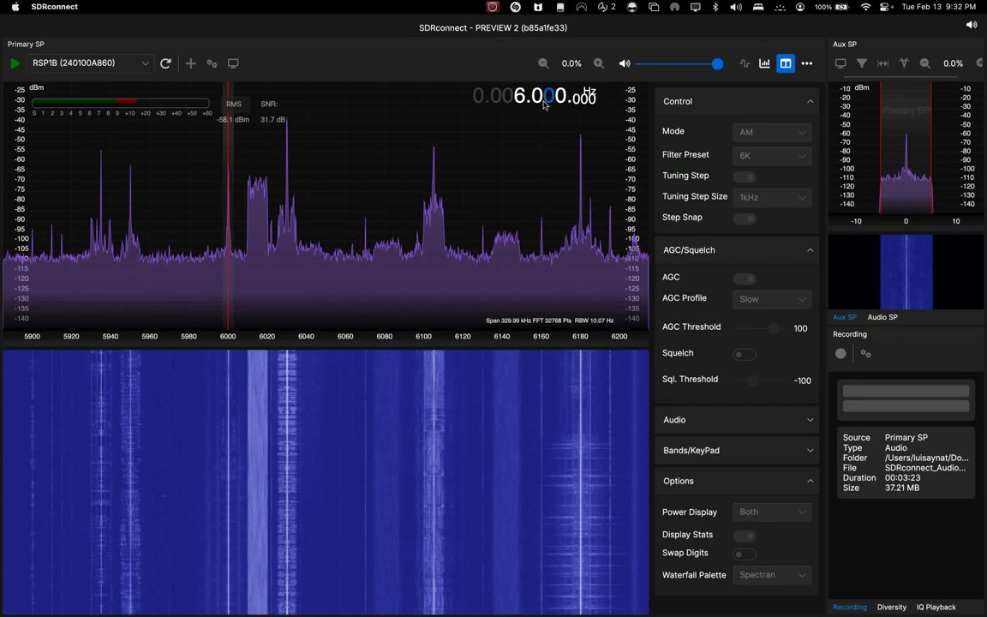
Step: Step the tuned frequency up from 6.000 MHz to 6.040 MHz on the readout
scroll(545, 96, up, 4)
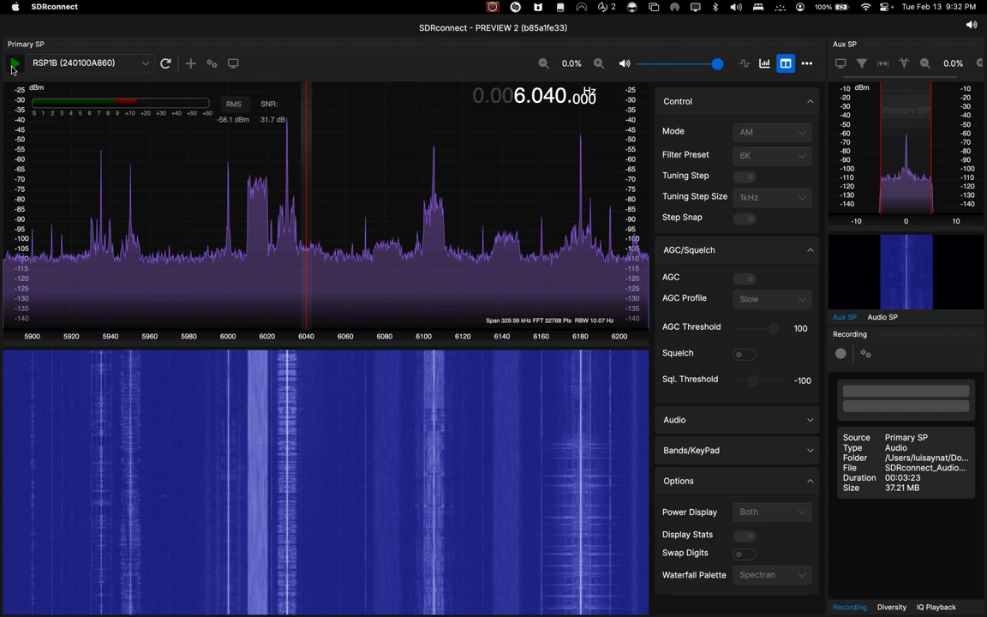
Step: Start live RSP1B reception and tune signals at 5851, 5800, 5935, 5950 and 6000 kHz
click(15, 62)
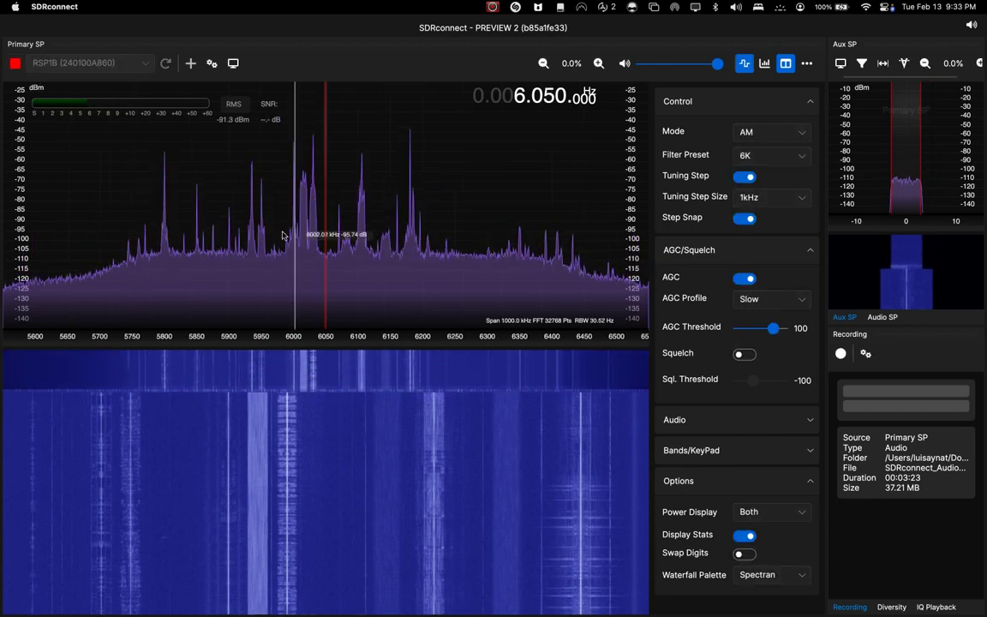
click(198, 220)
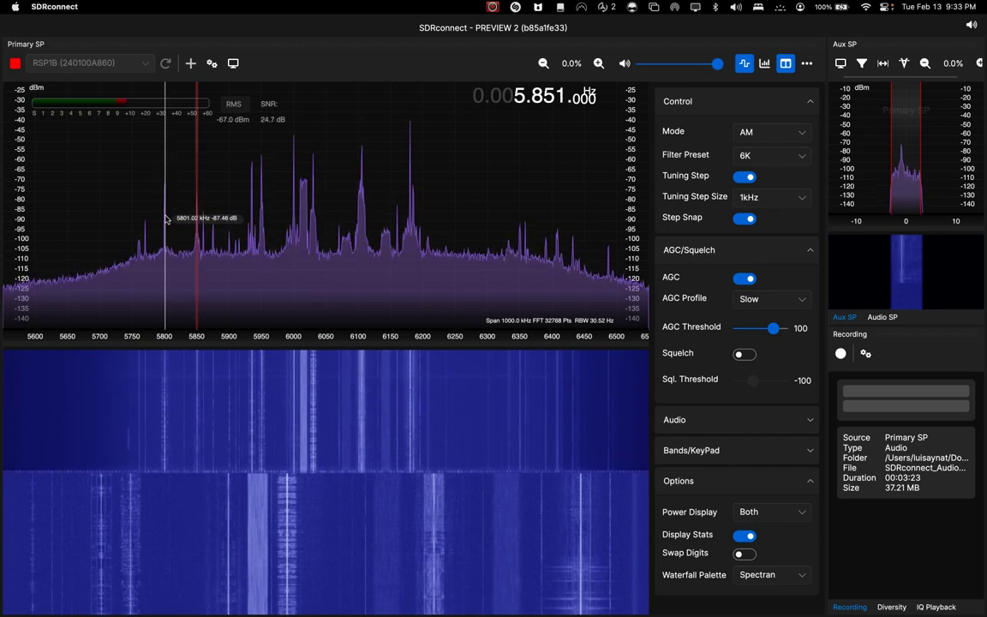
click(166, 220)
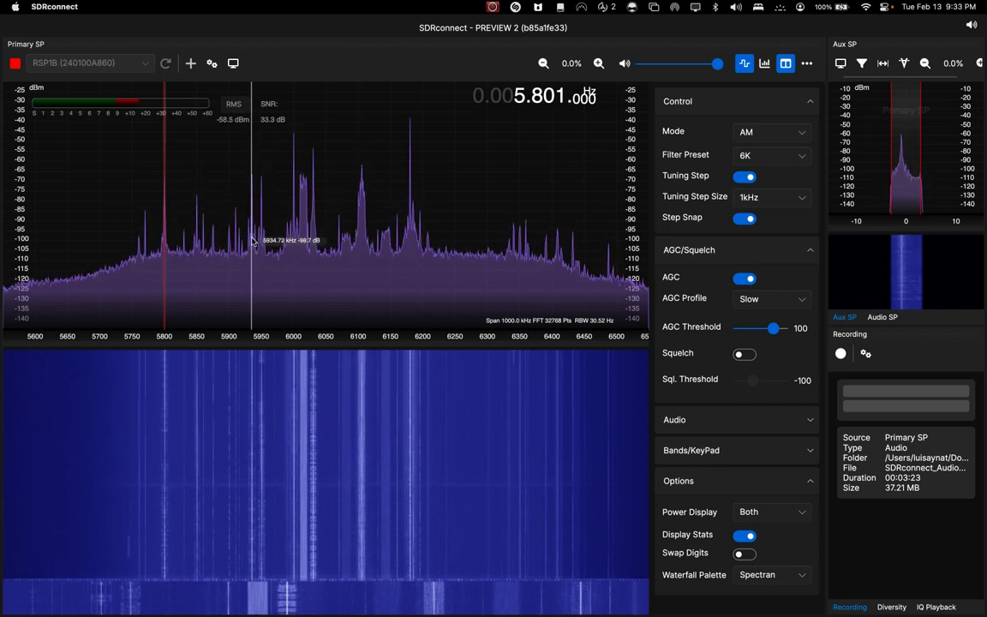
click(252, 242)
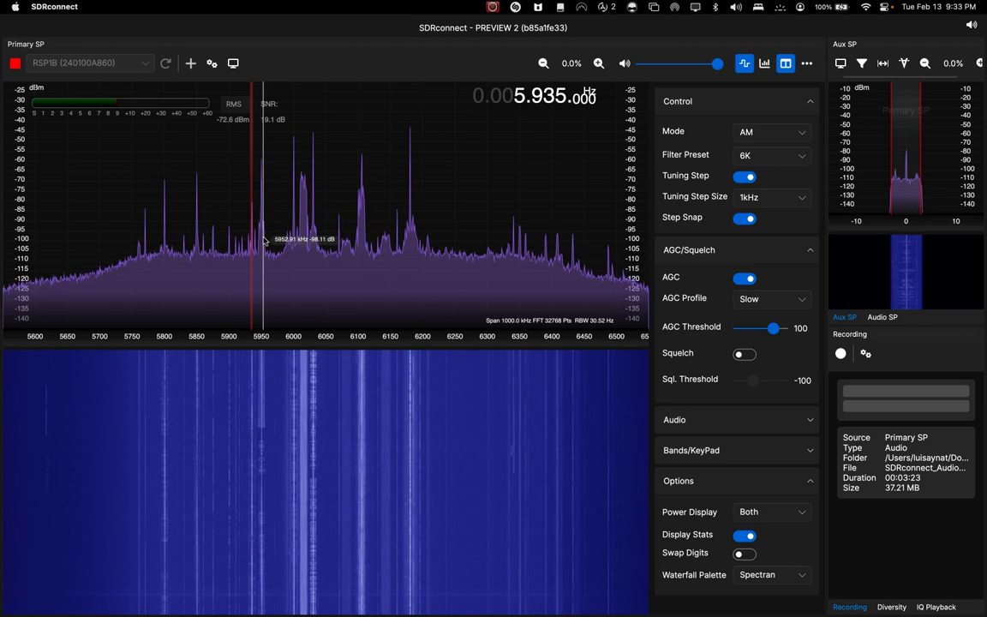
click(263, 240)
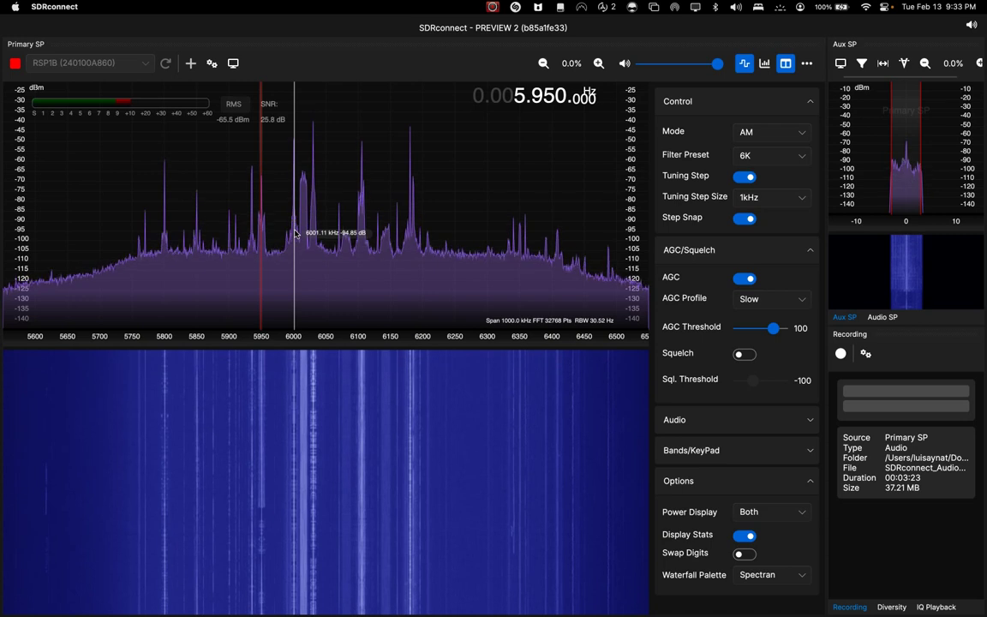
click(295, 233)
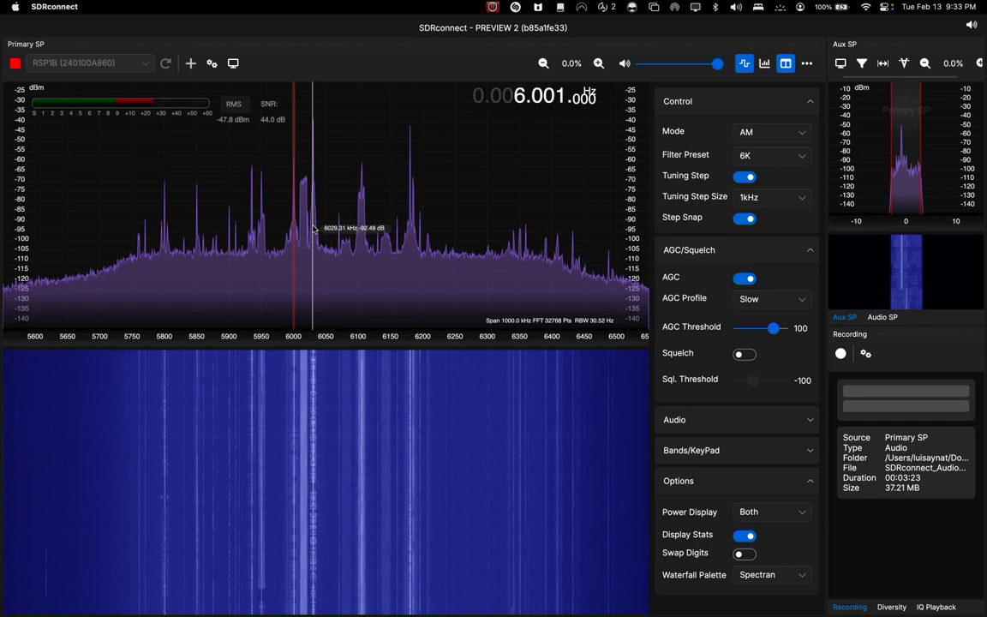
Step: Tune on through 6029, 6106 and 6179 kHz, adjust volume, then 6342 and 6434 kHz
click(313, 230)
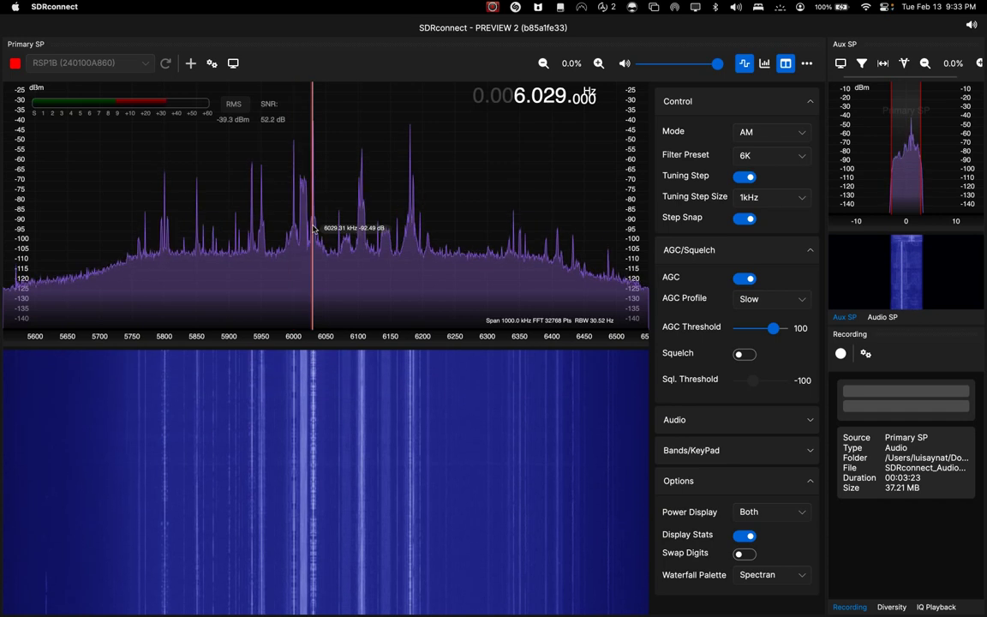
click(362, 233)
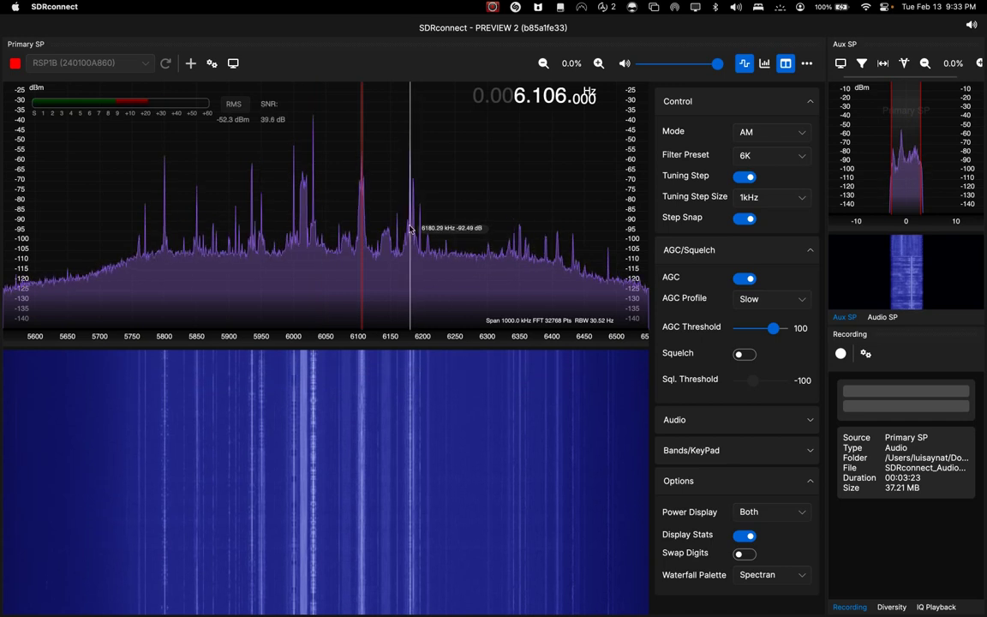
click(411, 230)
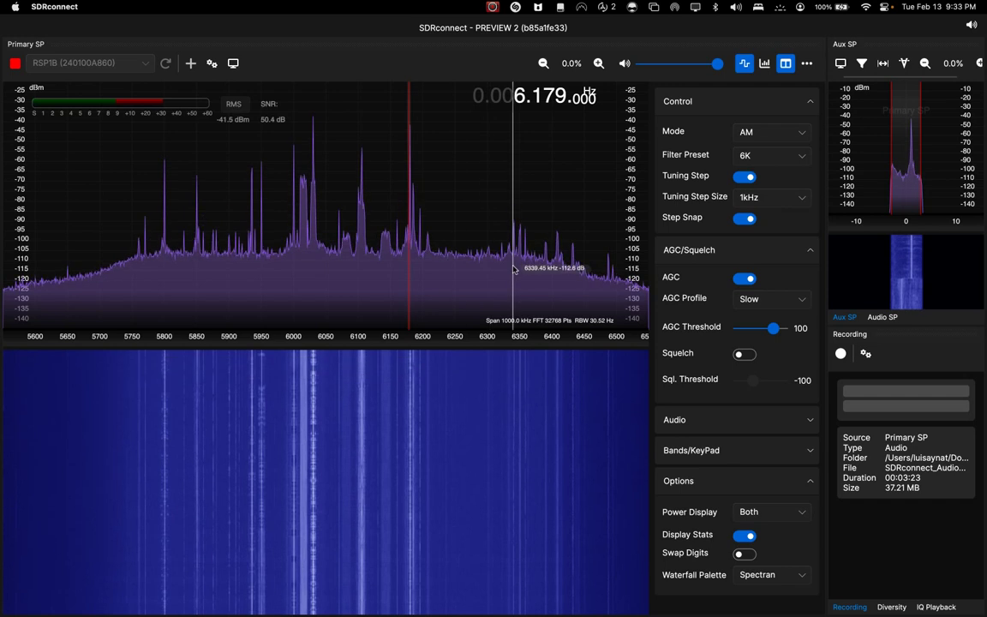
key(F12)
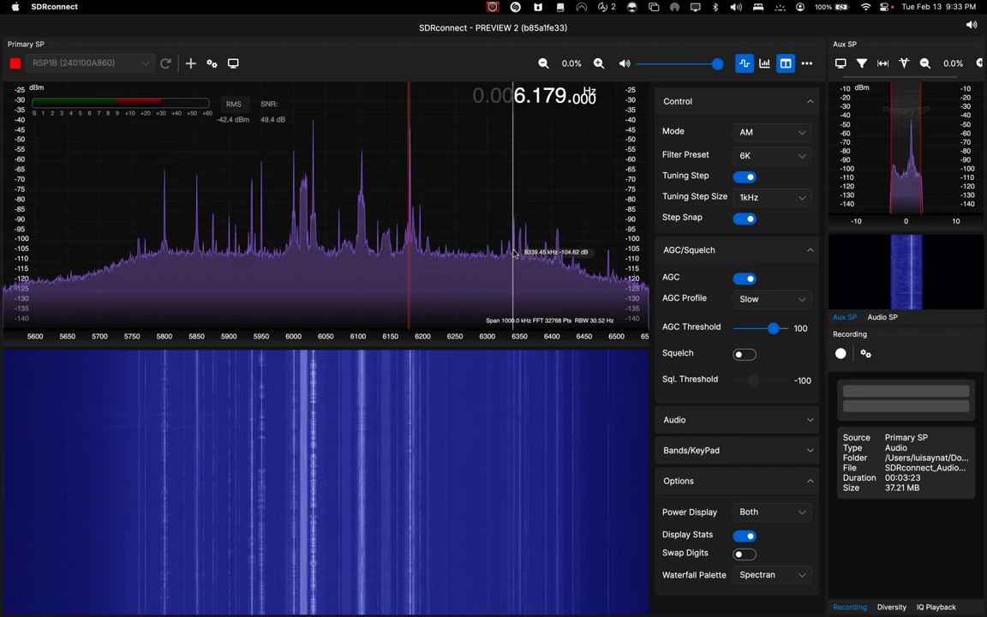
click(515, 254)
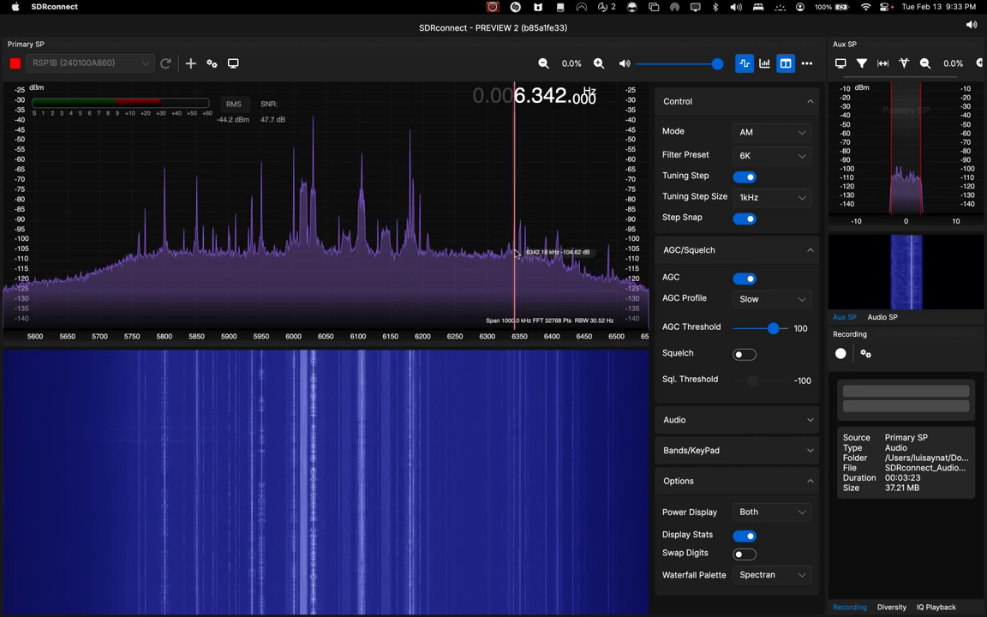
click(574, 273)
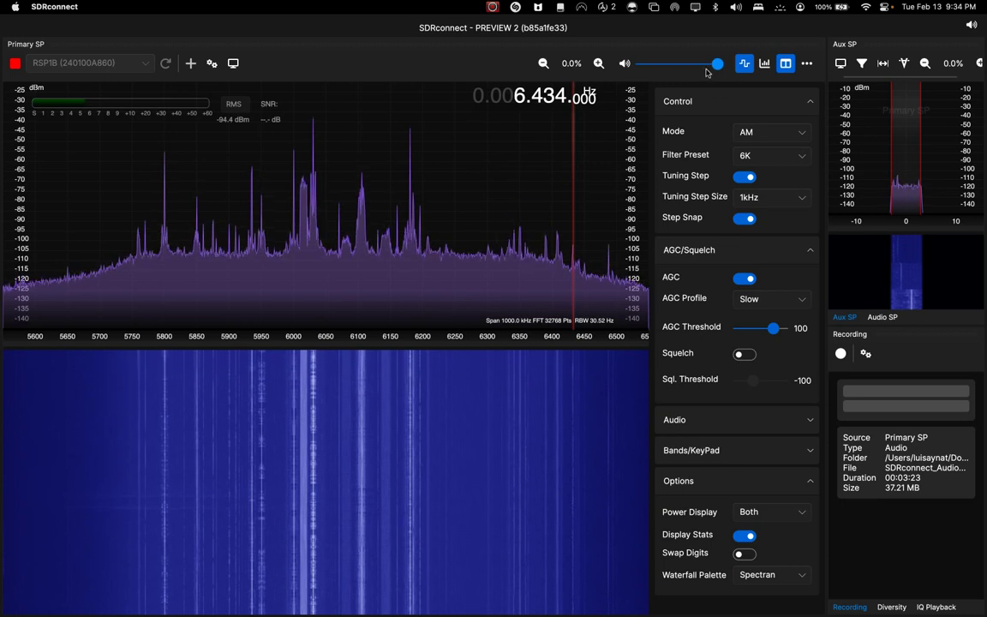
Step: Mute the audio and expand the Bands/KeyPad section showing the LW-to-FM band presets
click(625, 63)
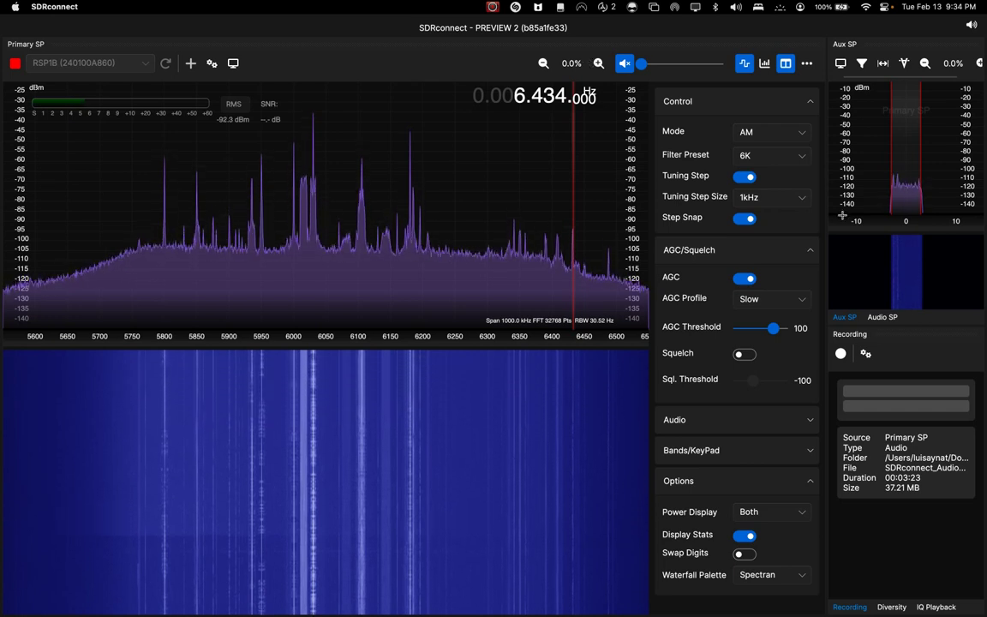
click(708, 421)
click(709, 426)
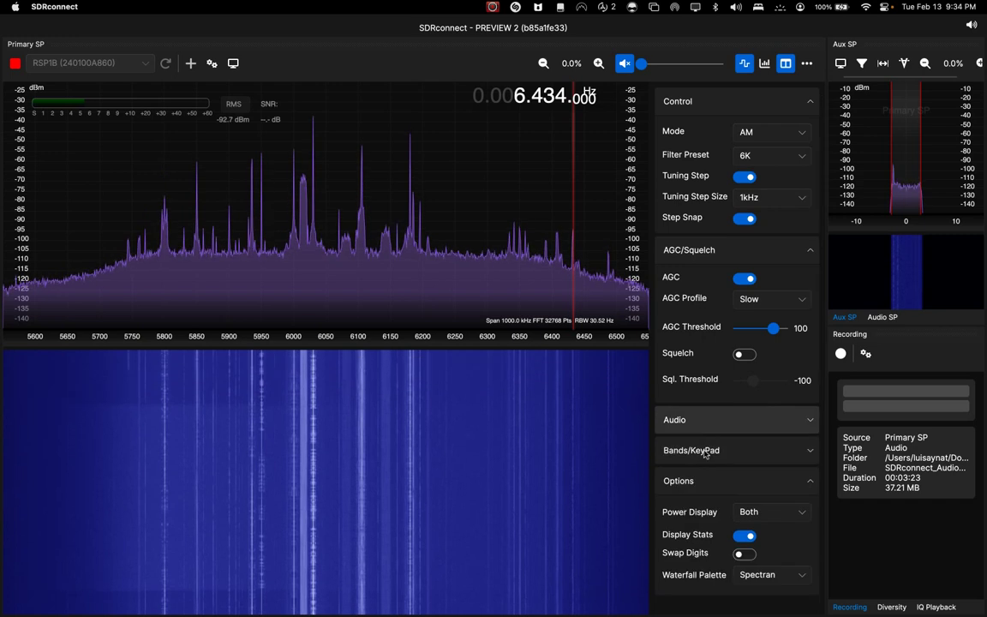
click(704, 454)
Step: Visit the LW and MW bands, raise the volume, and tune the 1240 kHz station
scroll(704, 454, down, 4)
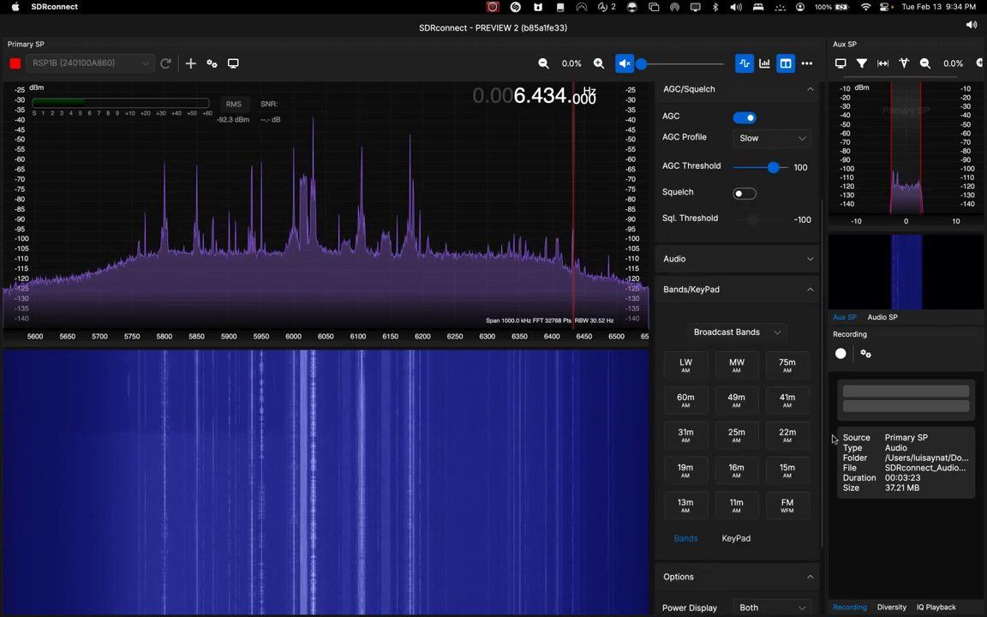
click(685, 365)
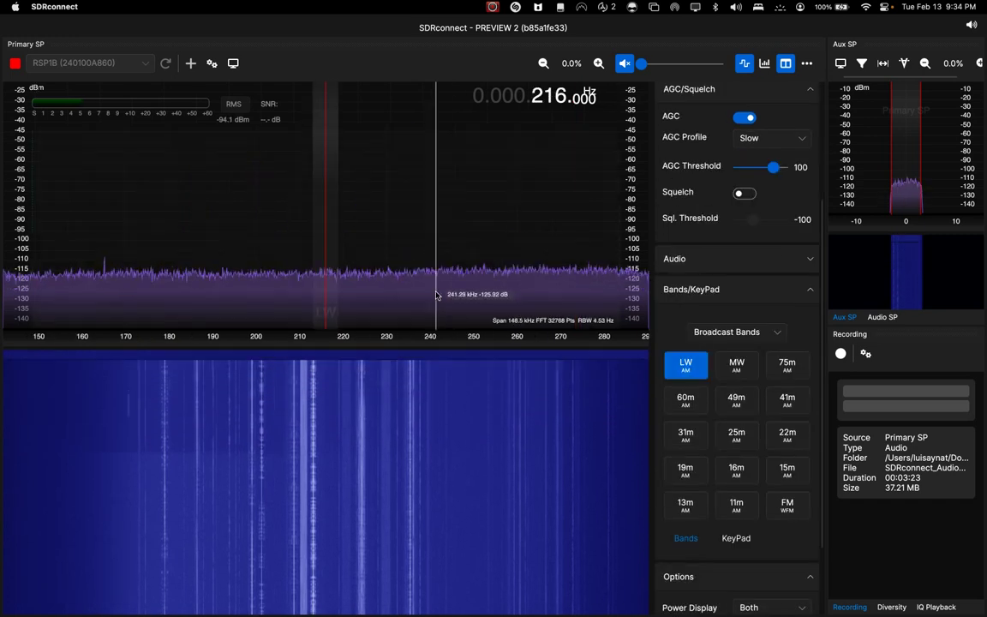
click(737, 363)
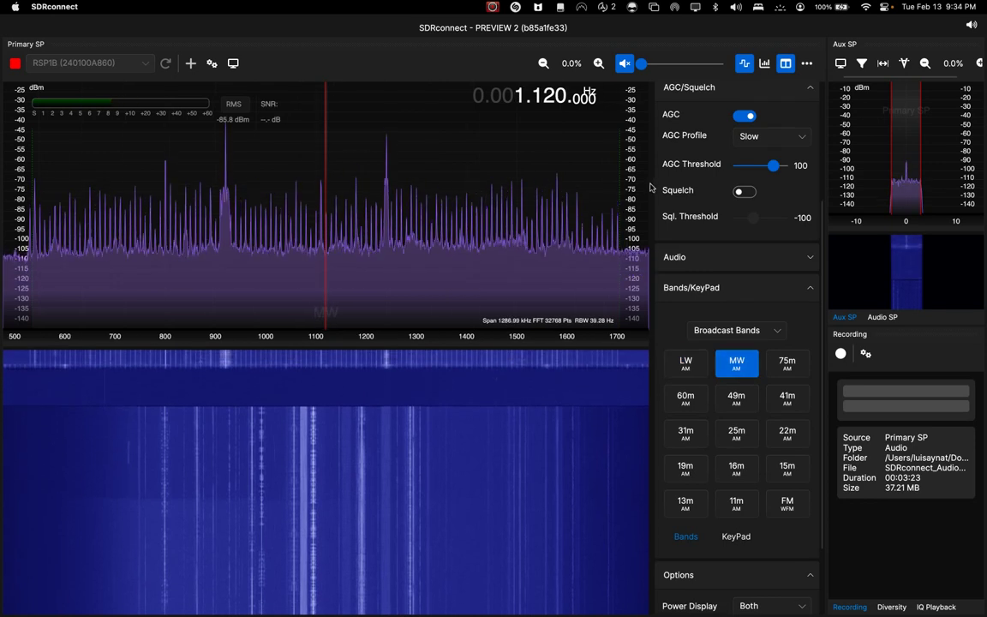
drag(642, 65, 702, 63)
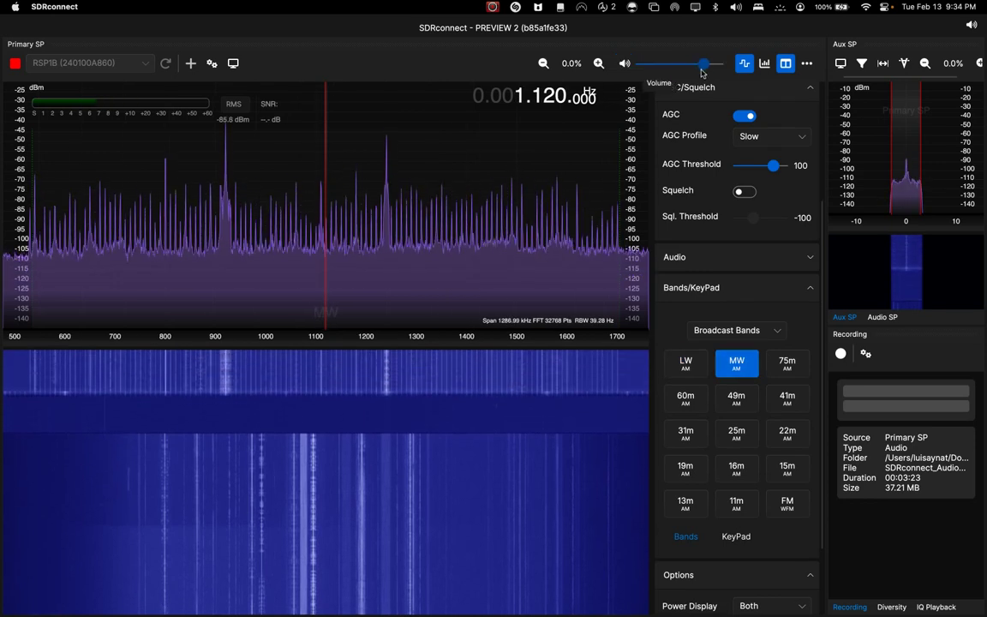
click(385, 150)
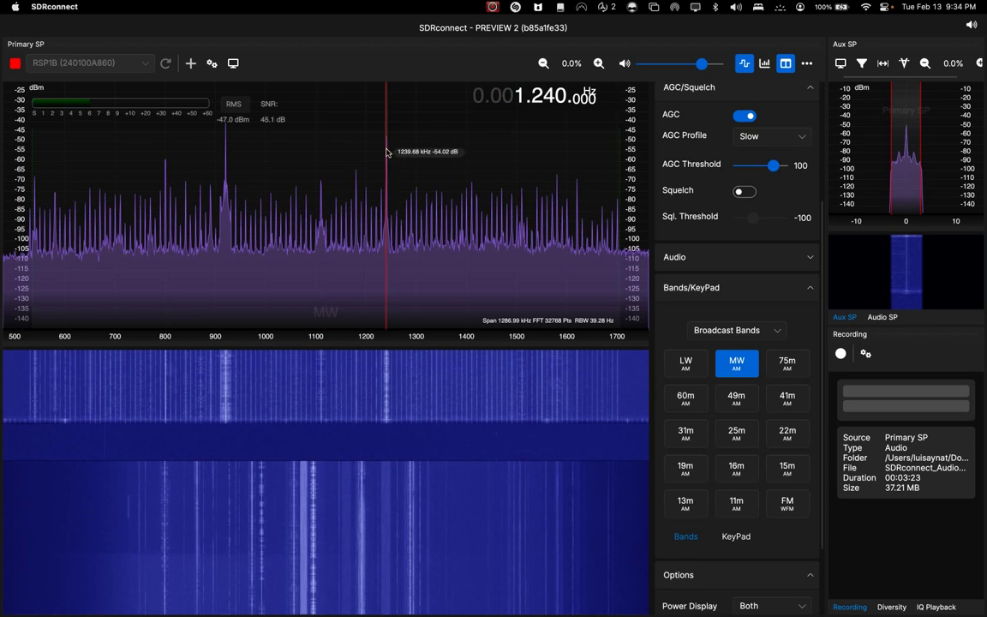
Step: Jump to the 75m band and tune signals near 3907, 3906 and 3926 kHz
click(787, 363)
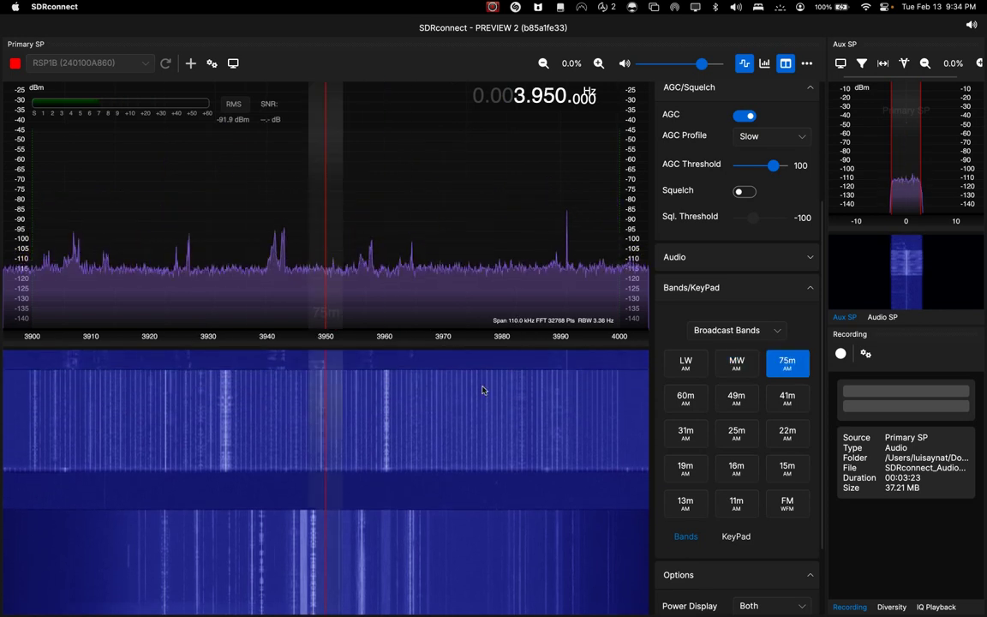
click(73, 270)
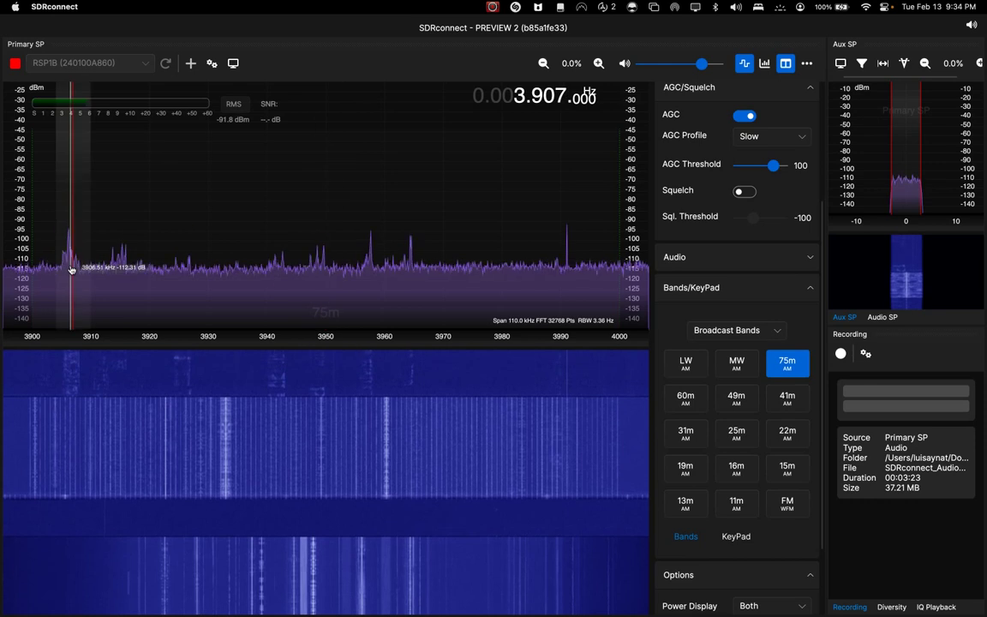
click(69, 269)
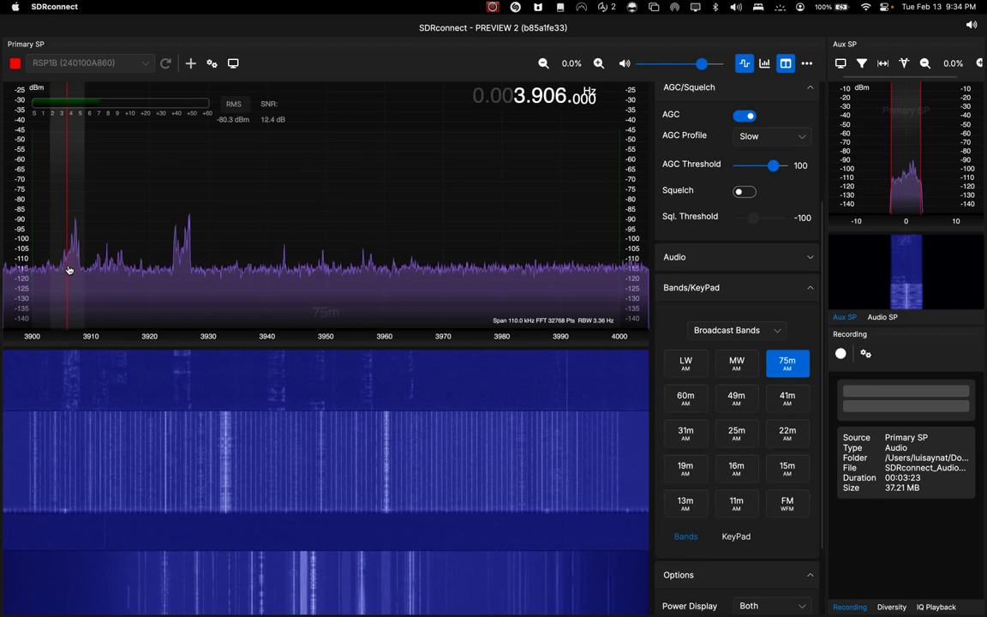
click(182, 256)
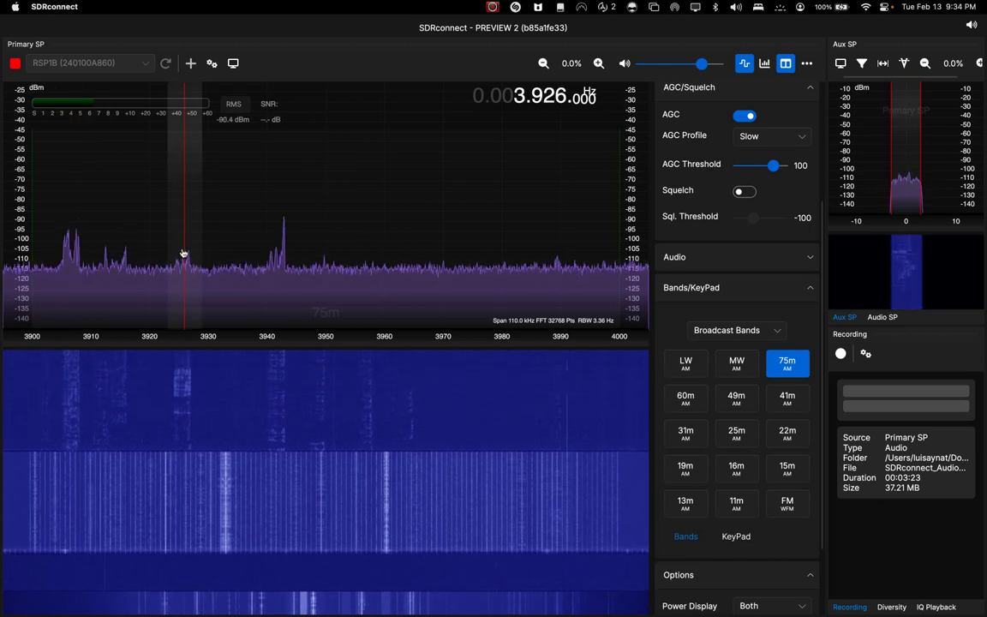
scroll(697, 184, up, 4)
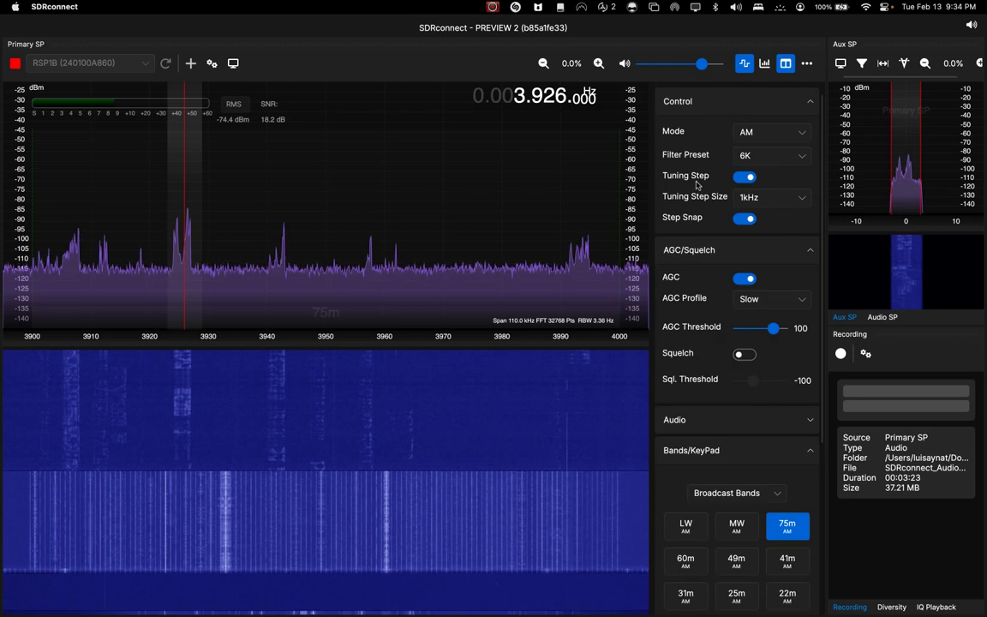
click(758, 133)
Step: Switch to USB, fine-tune the 75m signal to 3906.5 kHz, and mute the audio
click(757, 172)
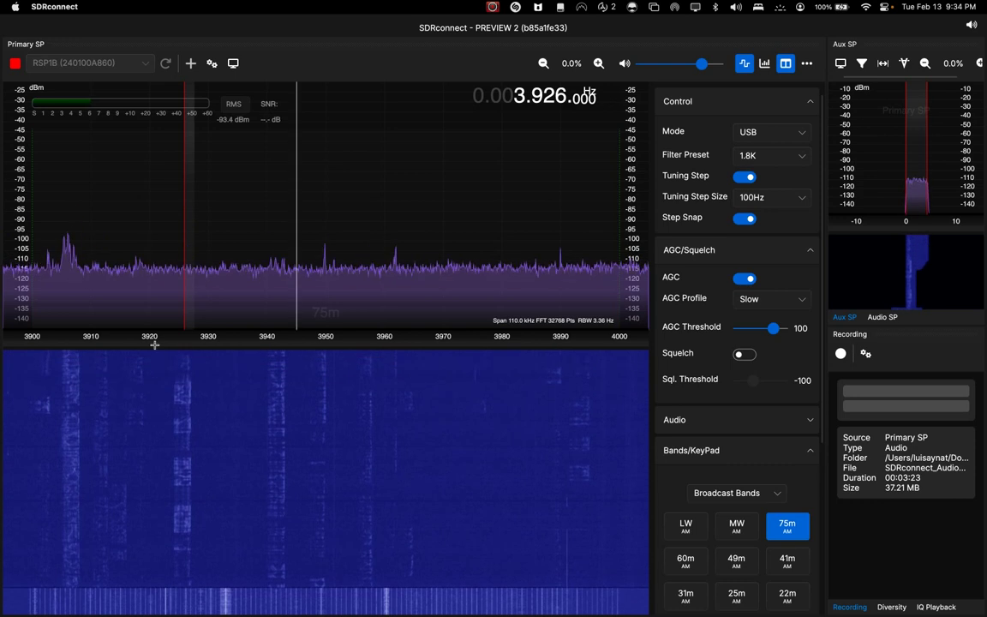
click(75, 279)
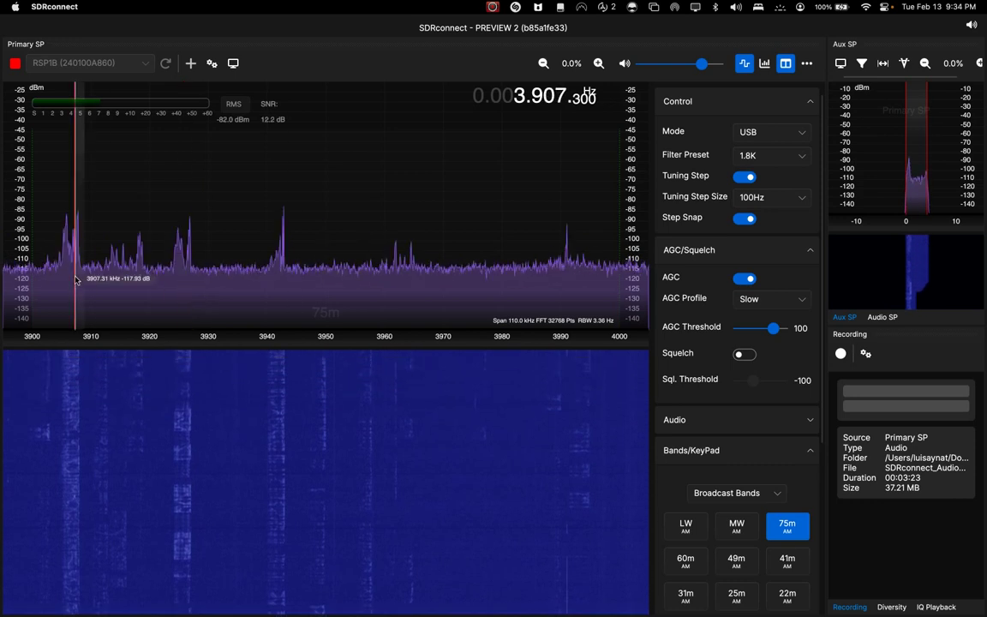
click(62, 281)
drag(63, 281, 73, 282)
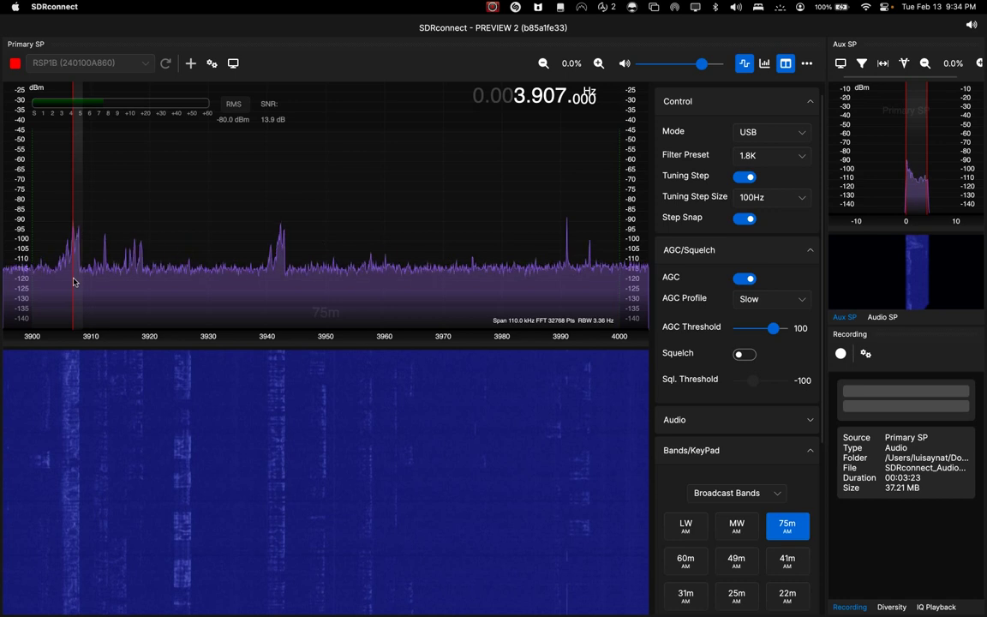
click(71, 281)
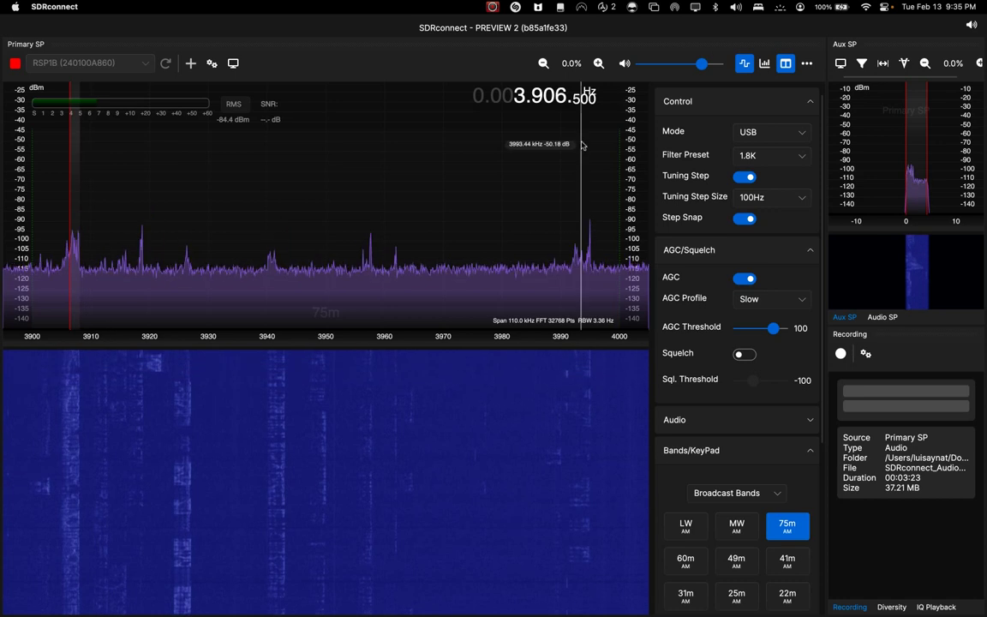
key(m)
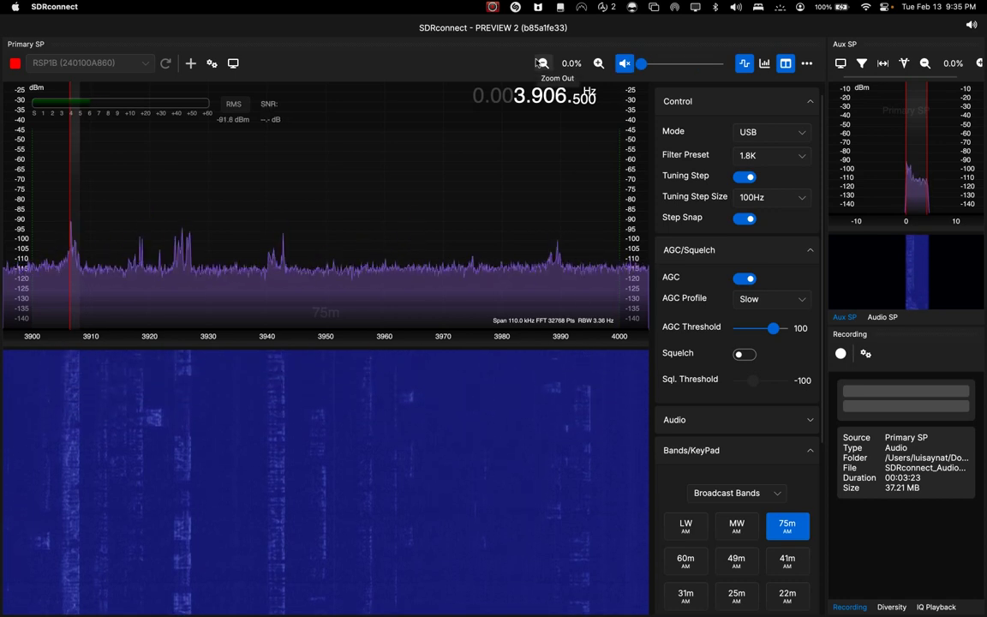
click(771, 132)
Step: Try LSB, unmute, tune 3949.7 kHz, return to USB at 3946.4 kHz, then mute
click(749, 190)
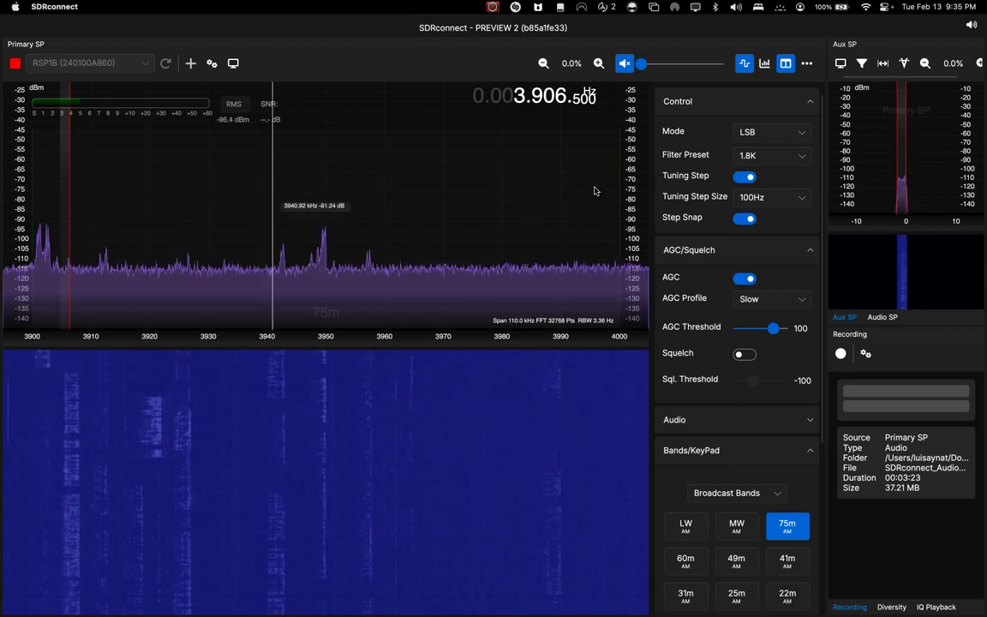
drag(641, 65, 691, 64)
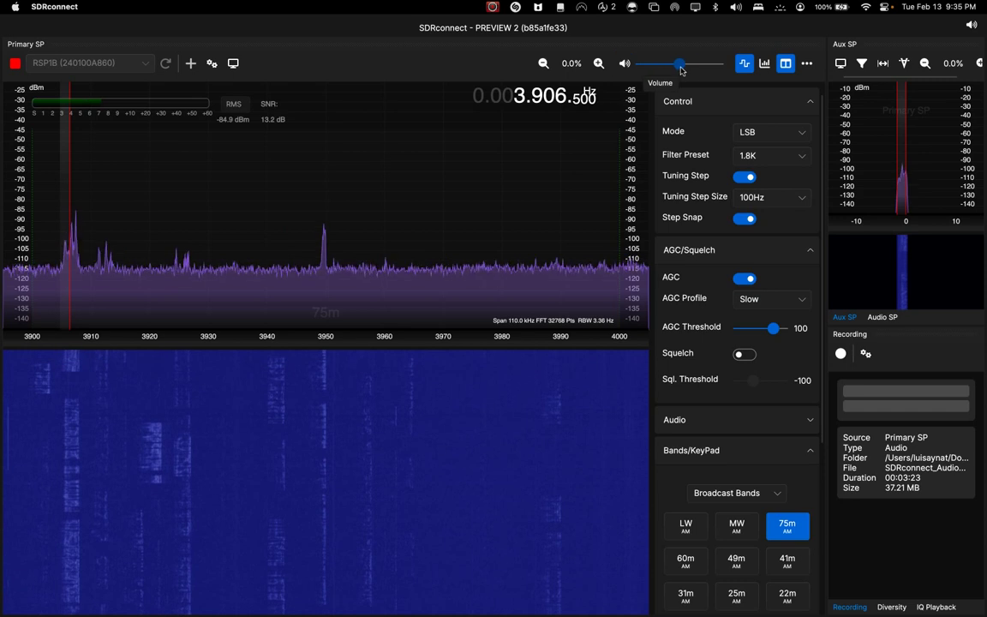
click(324, 242)
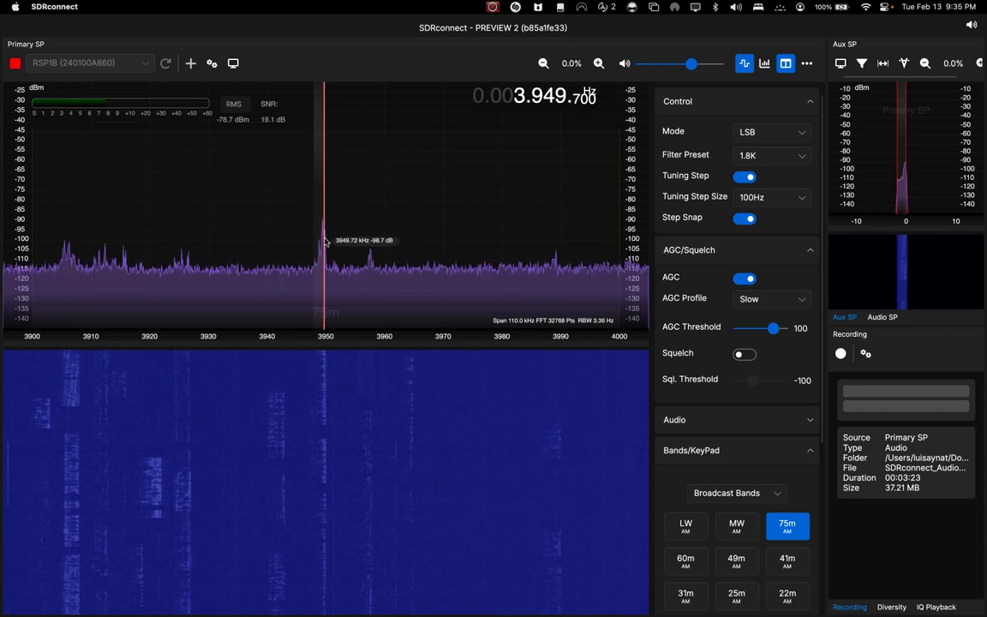
click(766, 133)
click(760, 175)
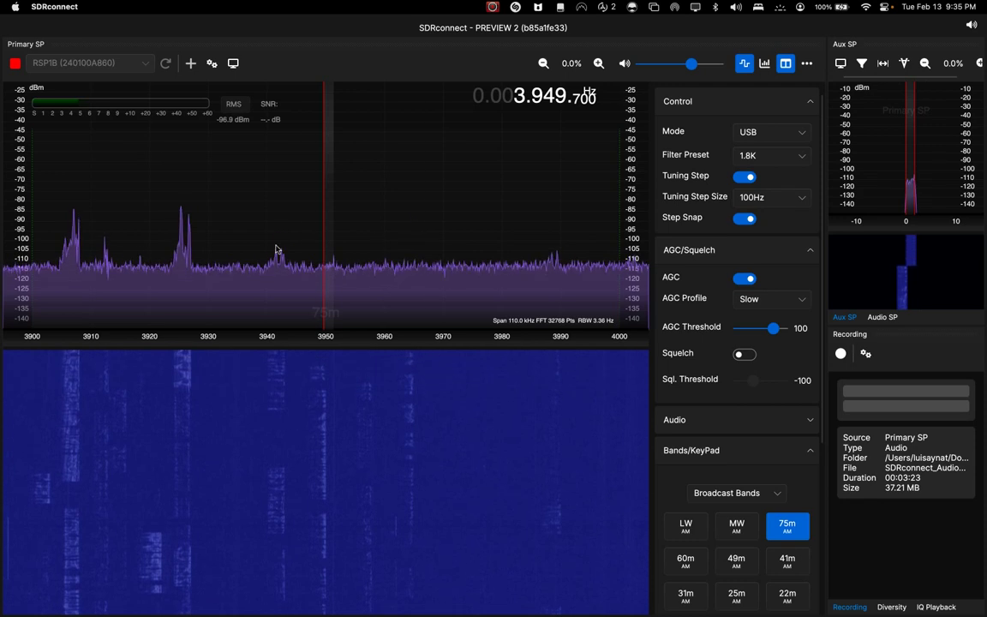
click(304, 240)
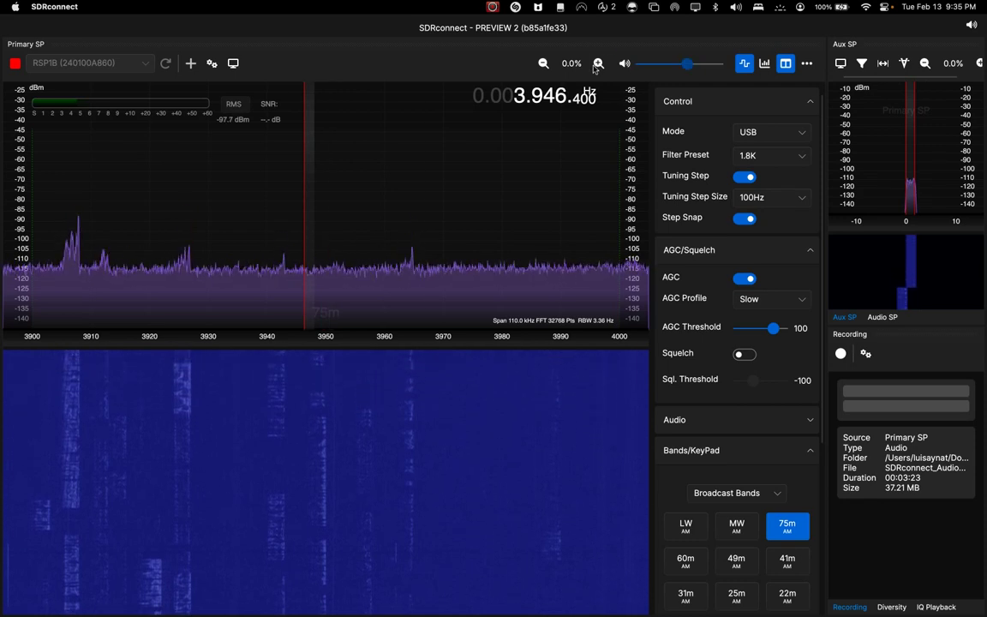
key(m)
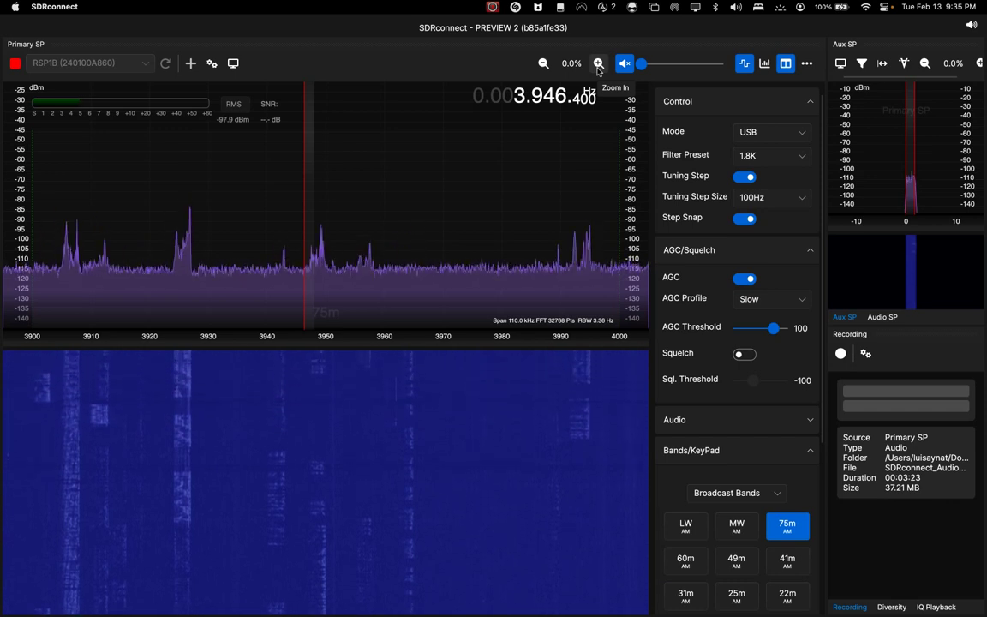
Step: Tune 3925.7 kHz with the volume up, switch to AM and widen the filter passband
click(183, 240)
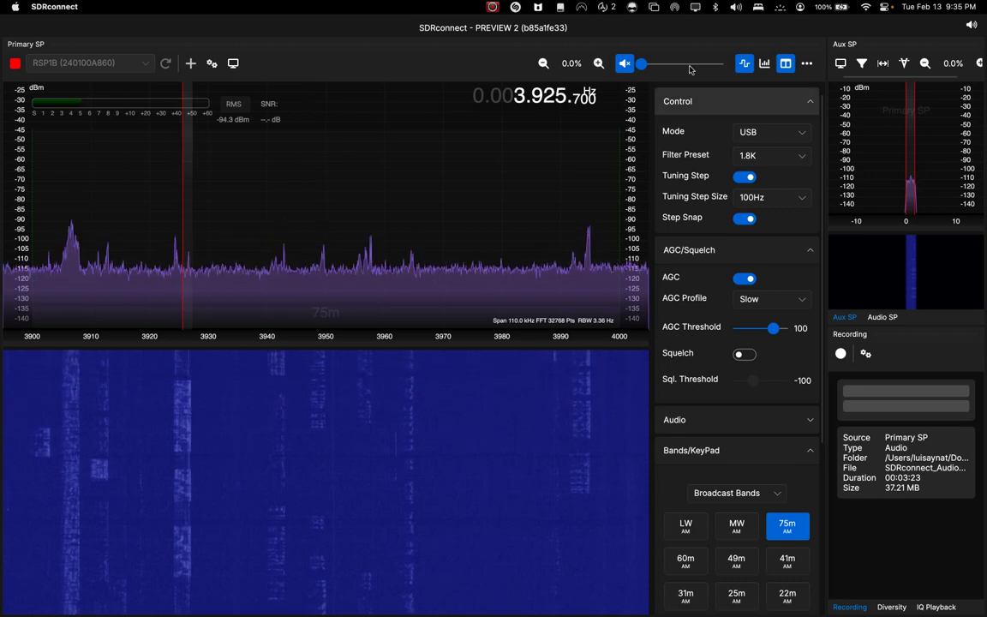
drag(641, 64, 685, 69)
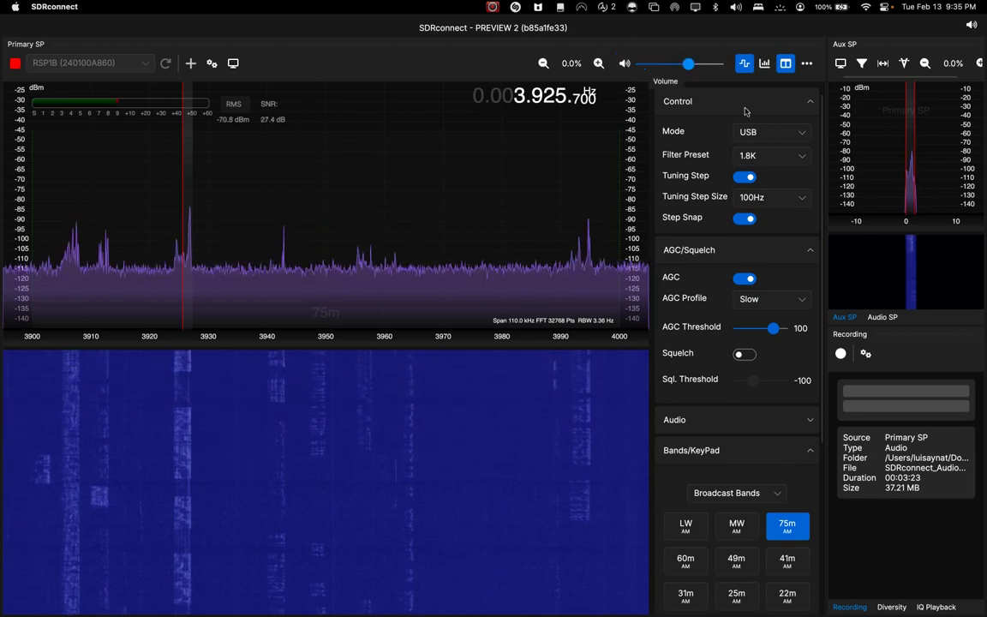
click(767, 132)
click(759, 154)
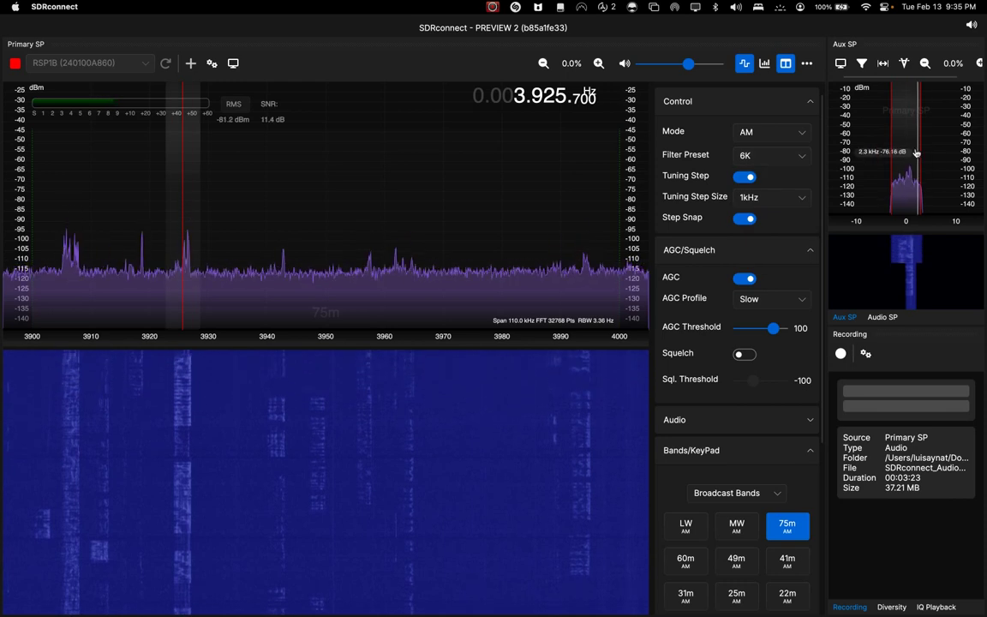
mouse_move(921, 149)
mouse_down()
mouse_move(953, 155)
mouse_move(941, 155)
mouse_up()
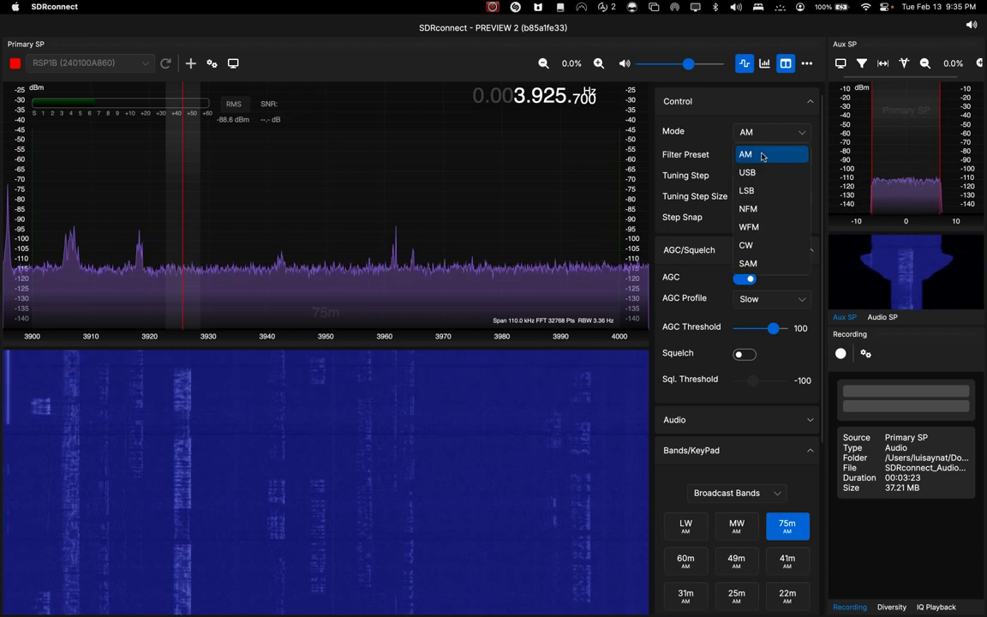
Step: Compare USB with a slightly wider filter, then settle on LSB
click(762, 172)
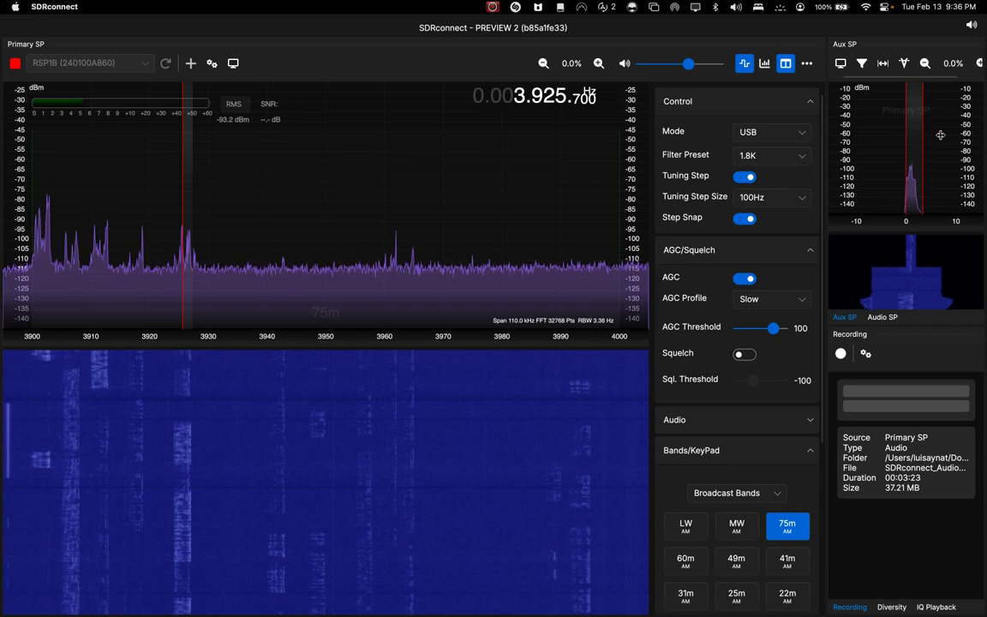
drag(941, 134, 942, 137)
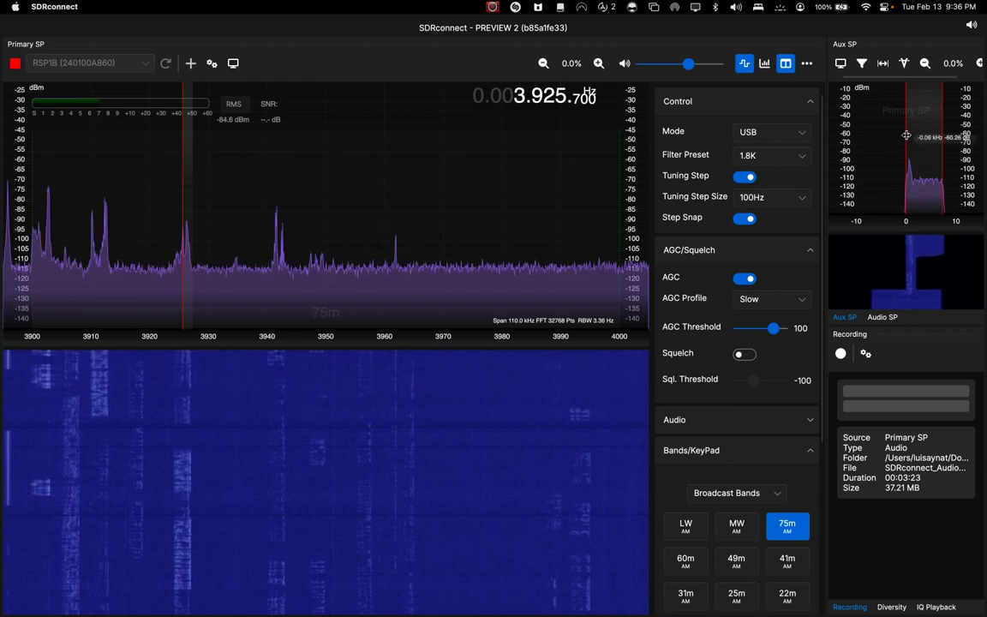
click(753, 132)
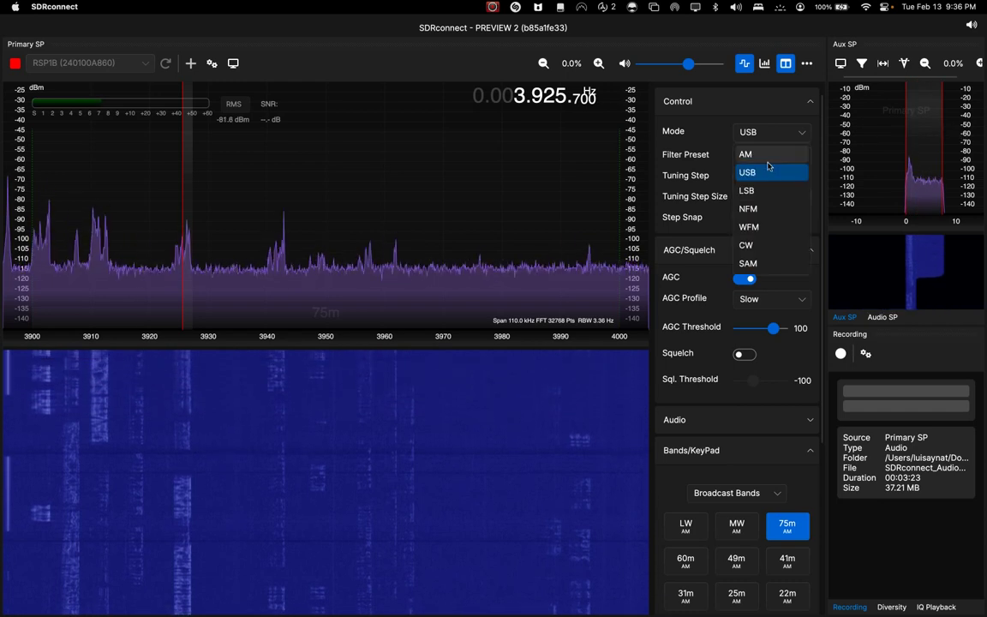
click(764, 190)
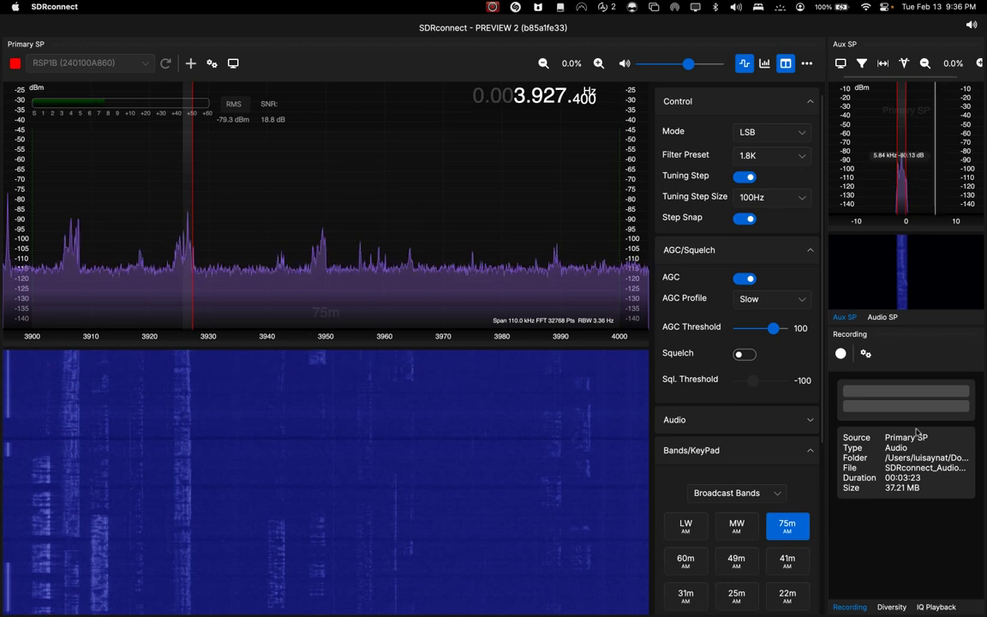
Step: Switch to 60m and tune 4840, 4812 and 4765 kHz, raising volume and widening the filter
click(685, 562)
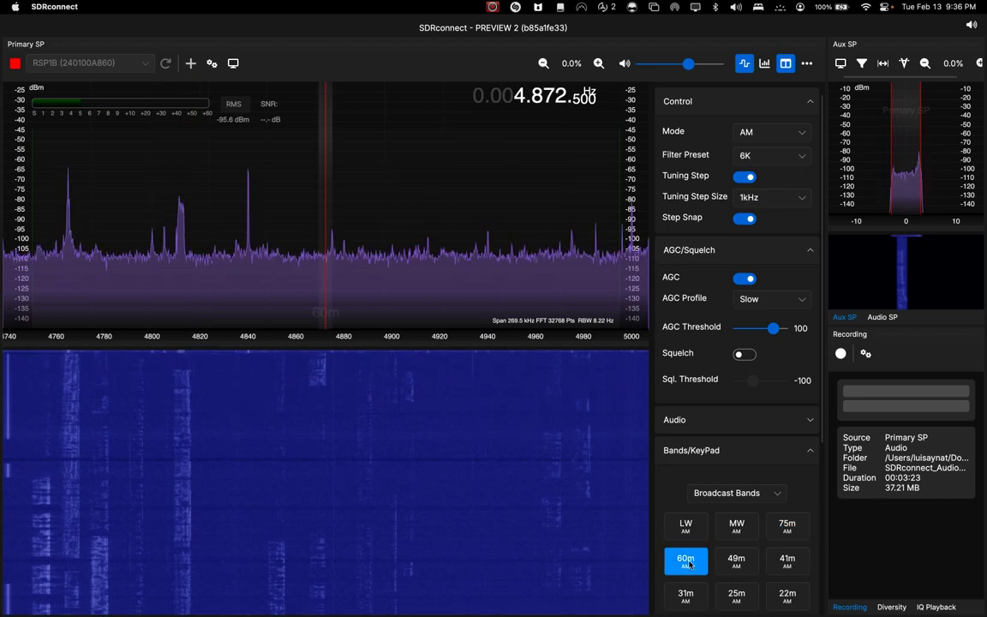
click(248, 217)
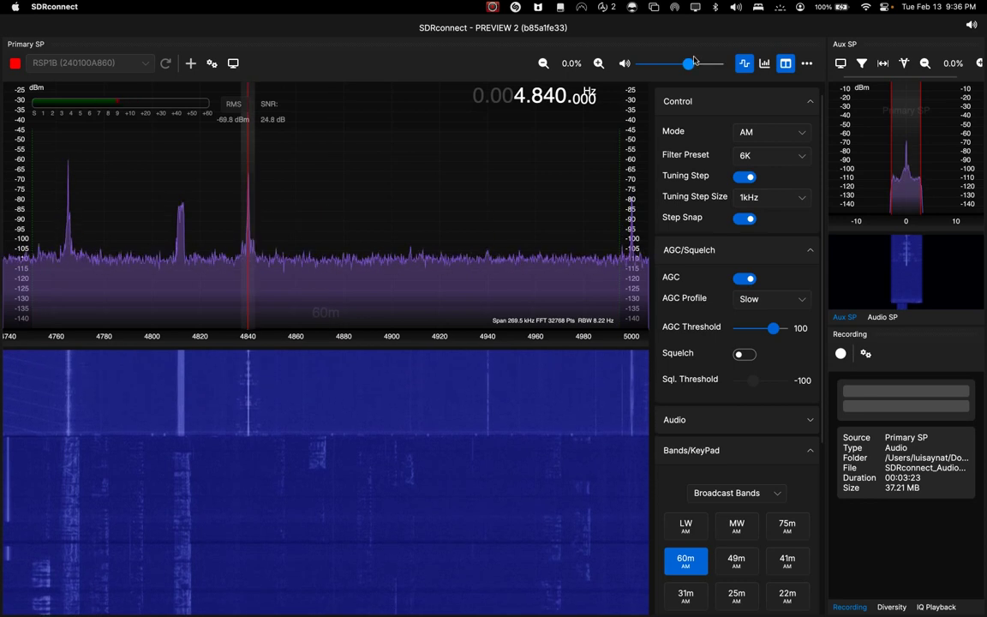
drag(689, 64, 710, 64)
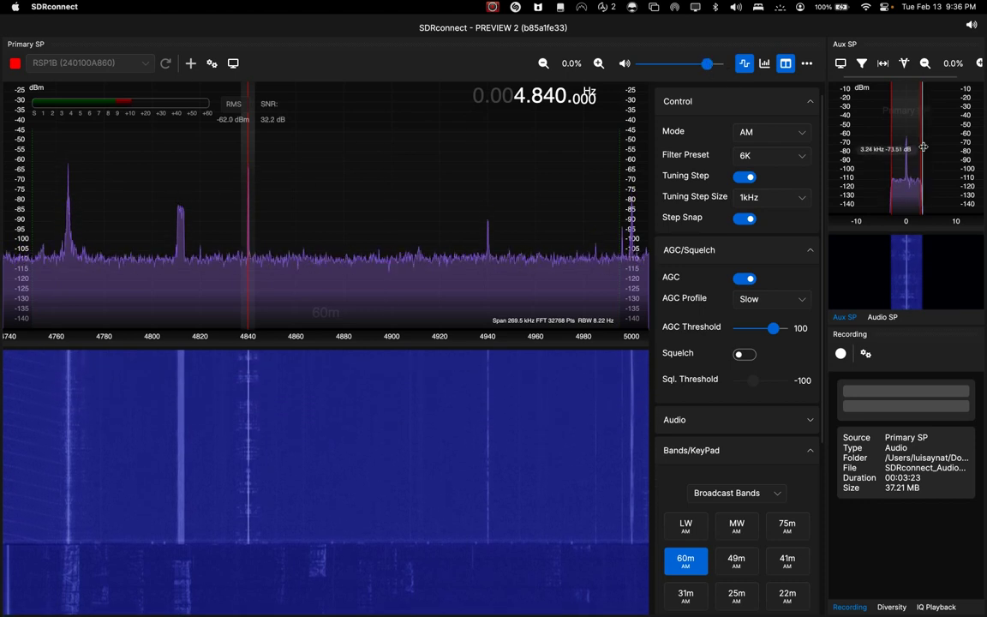
drag(921, 148, 929, 147)
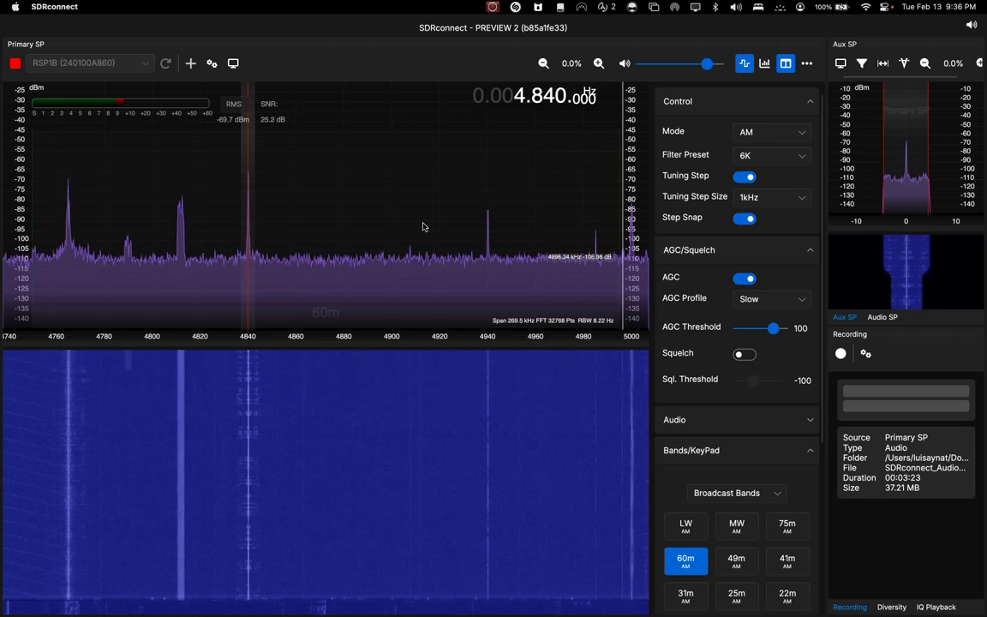
click(181, 234)
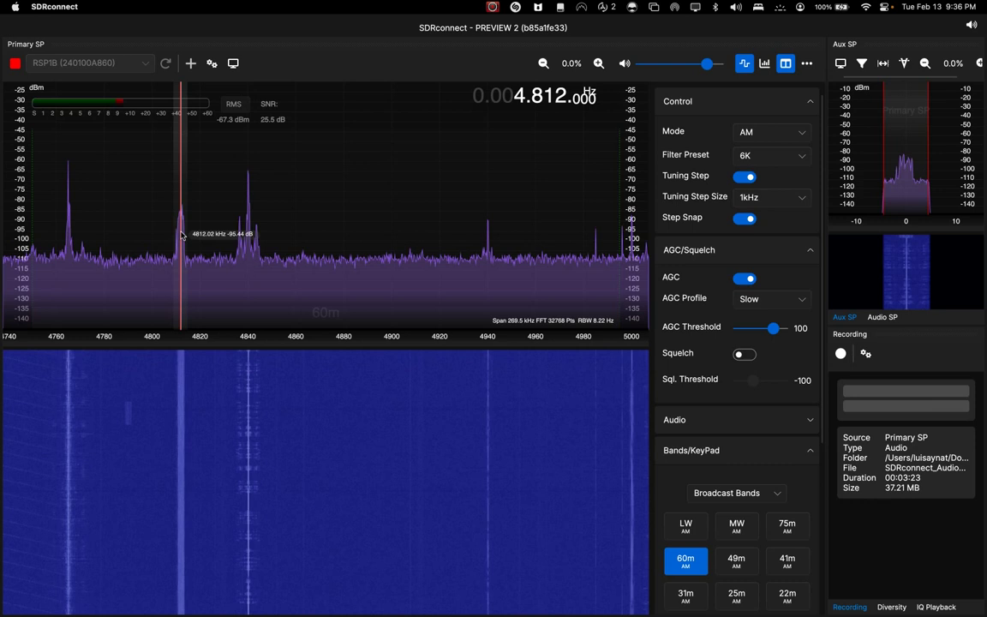
click(69, 217)
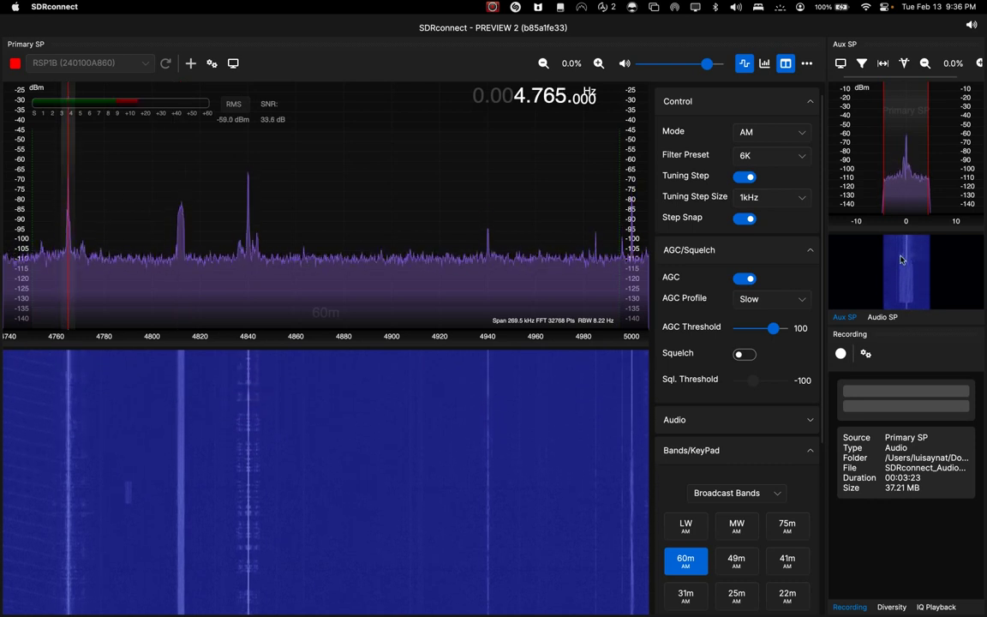
Step: Jump back to the 49m band and tune the 5935 and 5950 kHz stations
scroll(755, 489, down, 1)
click(736, 522)
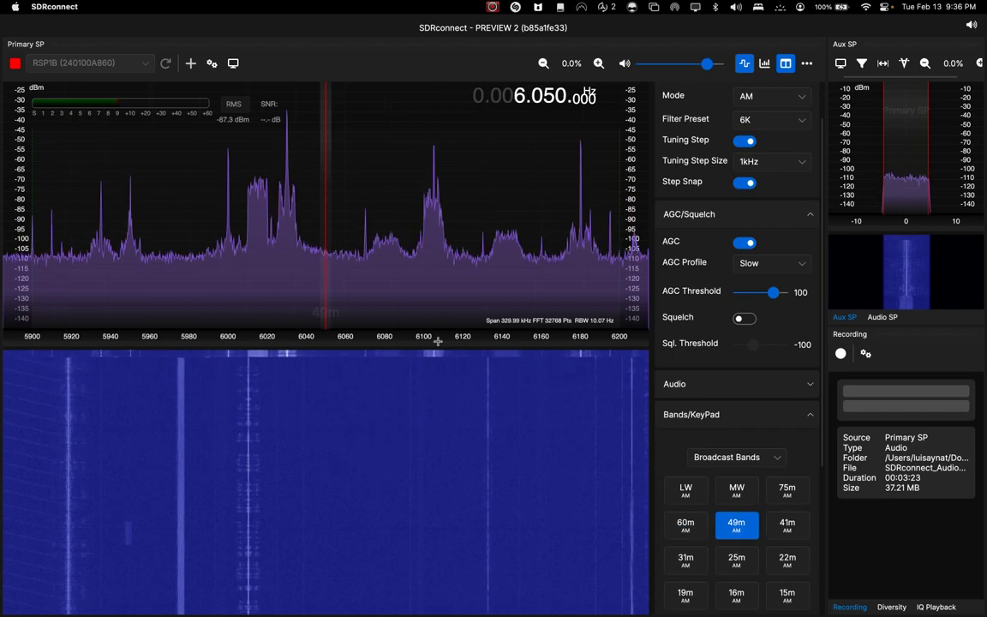
click(100, 209)
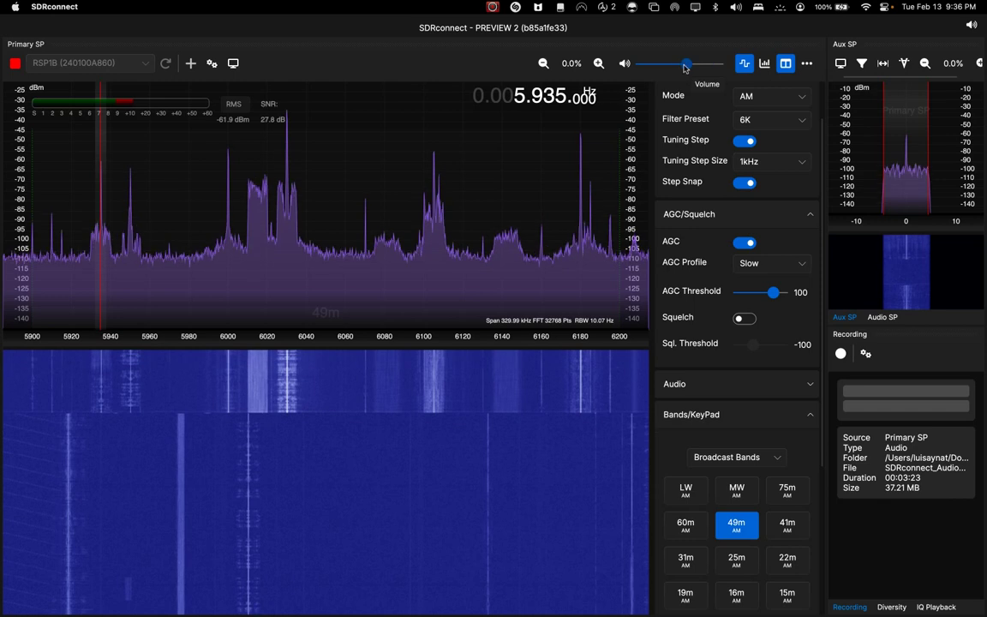
click(131, 206)
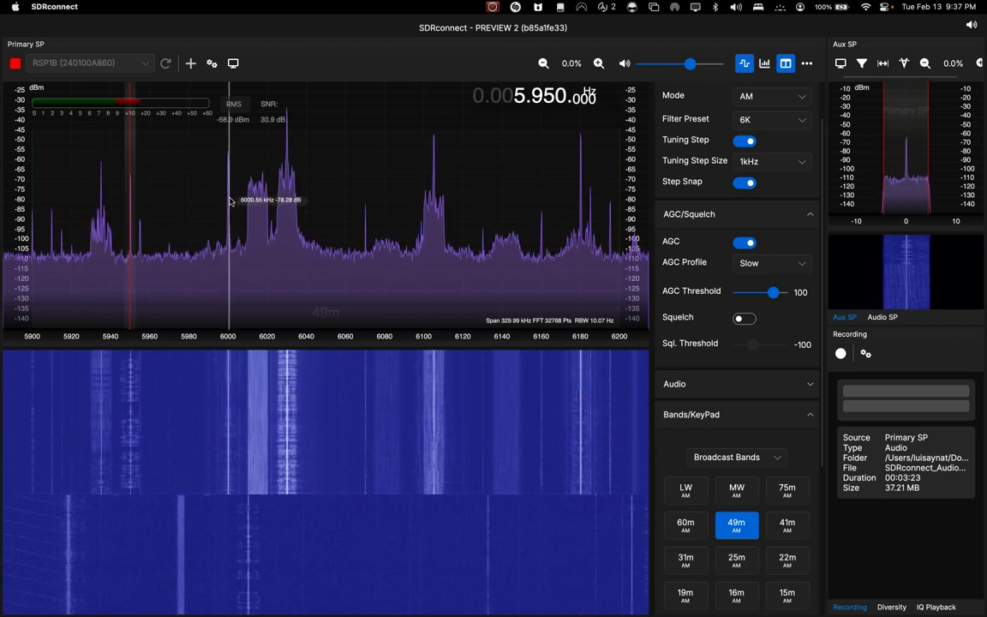
Step: Switch to the 31m band and tune 9.490, 9.590 and the strong 9.691 MHz station
scroll(690, 505, down, 1)
scroll(698, 506, down, 3)
scroll(704, 463, down, 1)
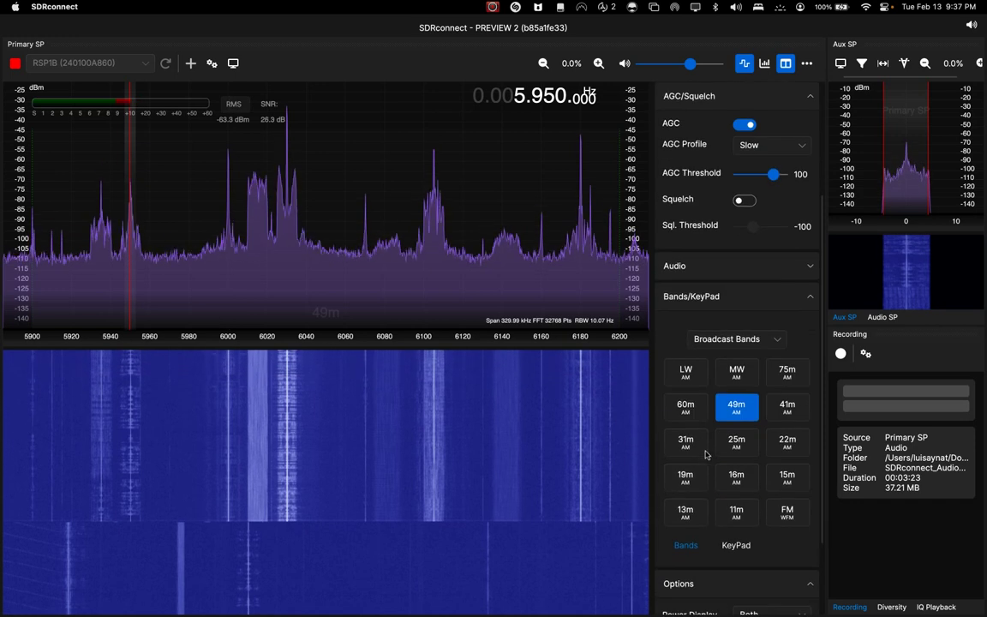
click(687, 441)
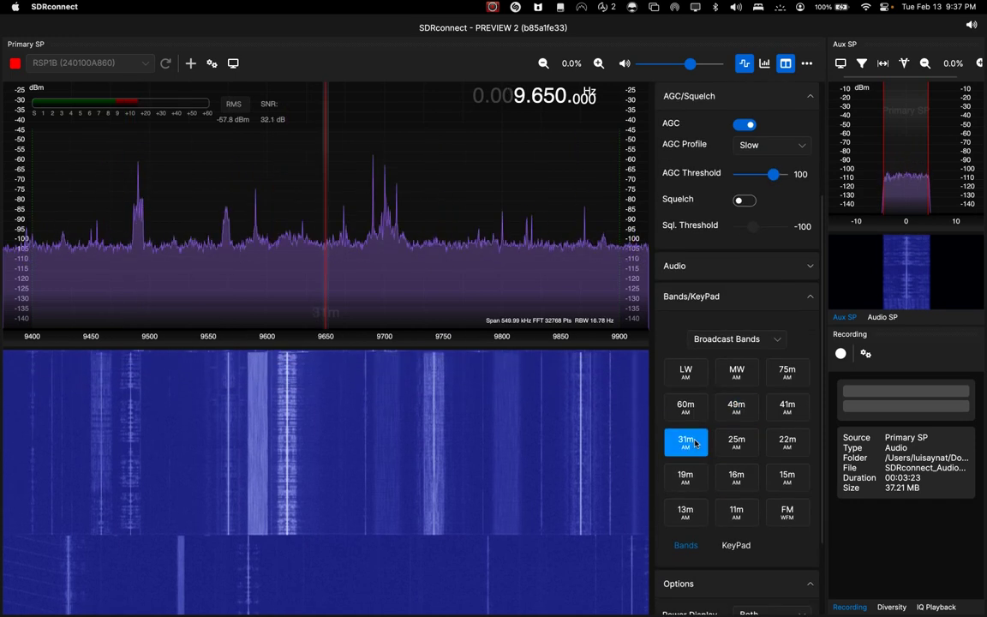
click(138, 182)
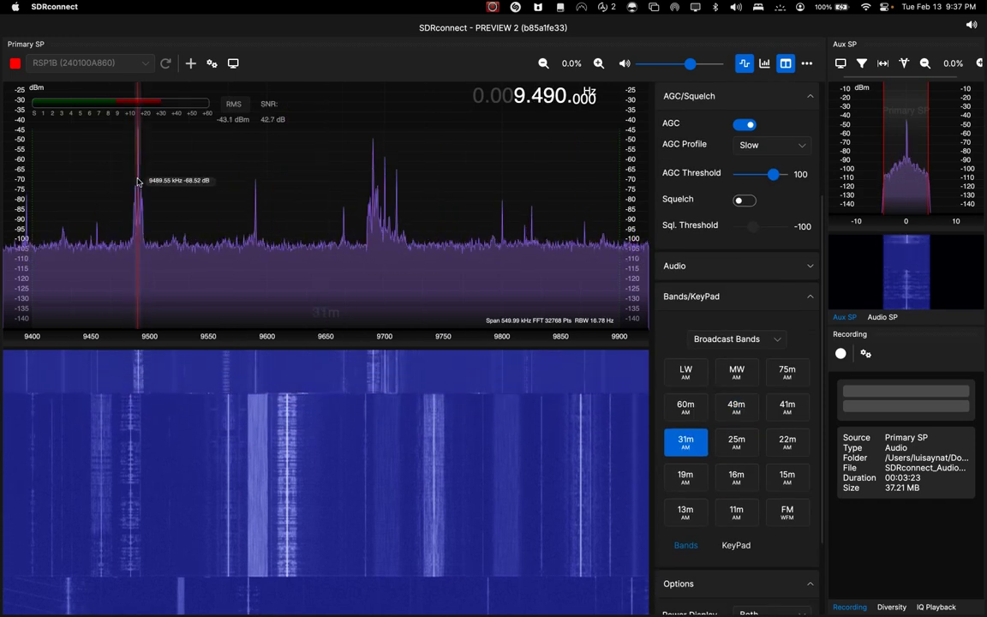
click(256, 202)
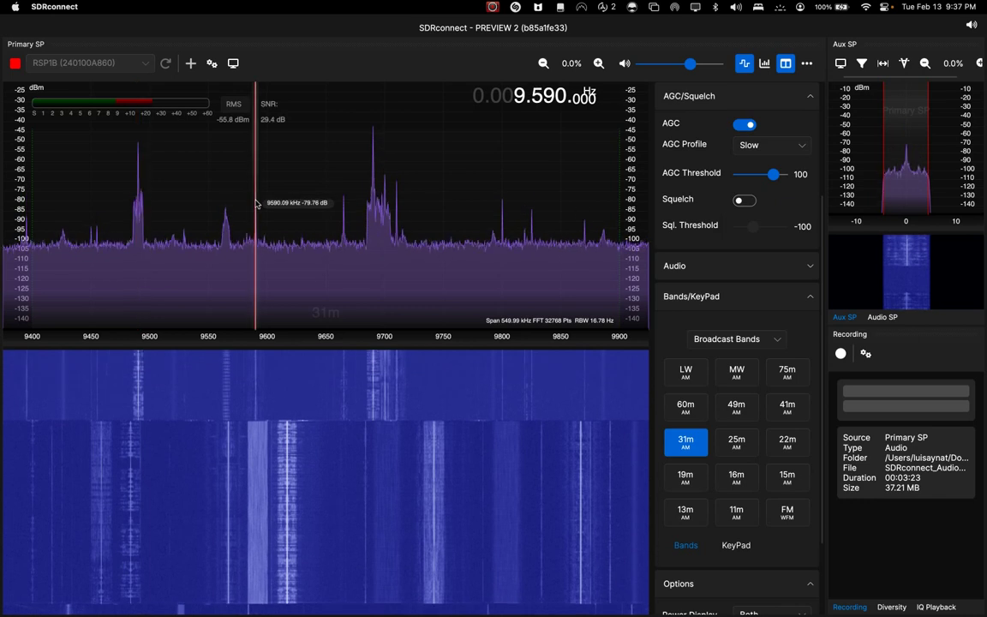
click(374, 177)
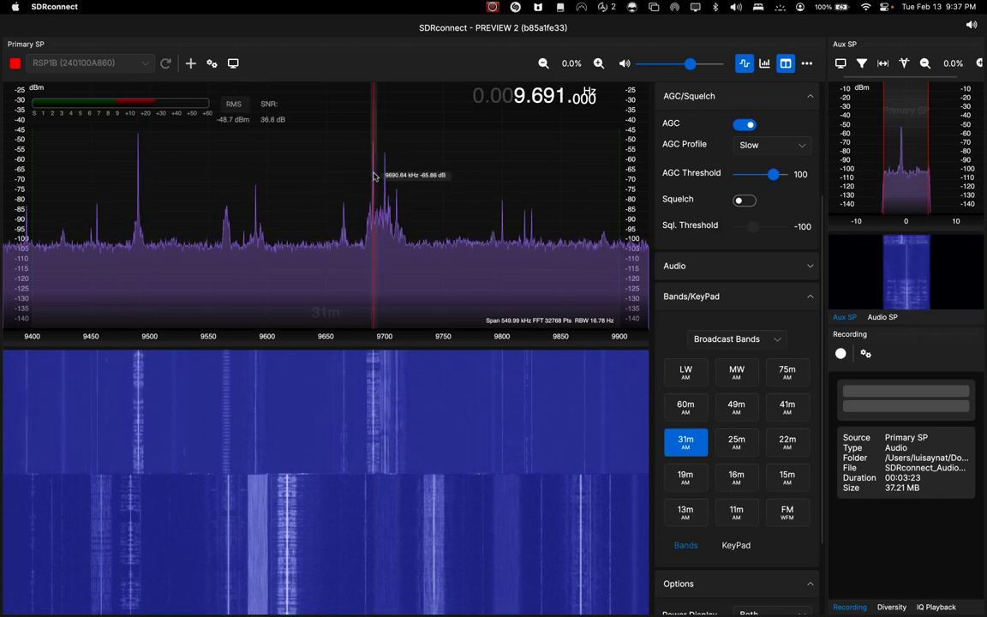
scroll(711, 403, down, 1)
Step: Tune 11.781 MHz on the 25m band and 13.760 MHz on the 22m band
click(728, 424)
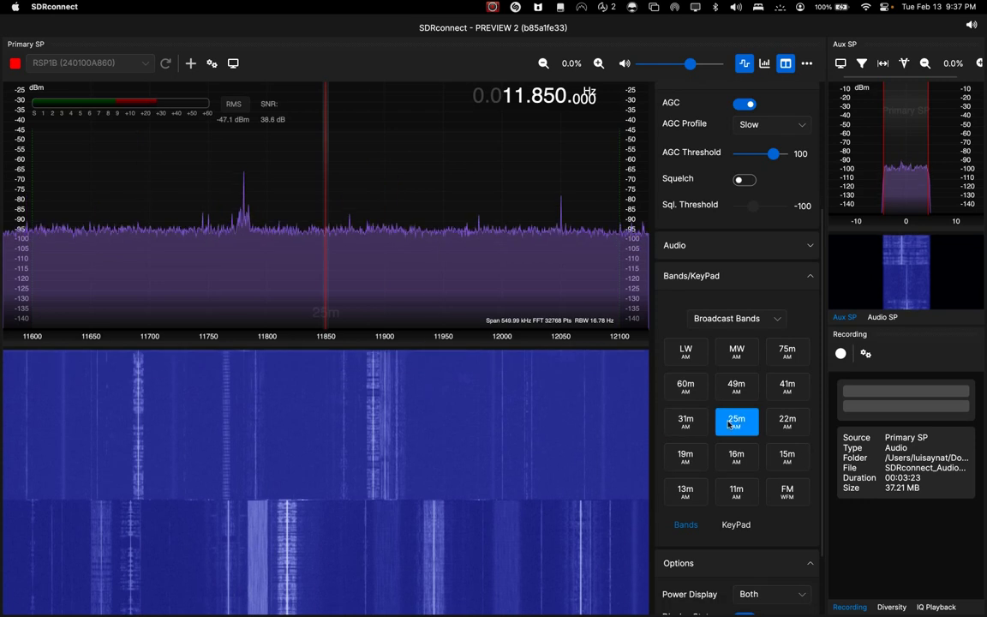
click(244, 219)
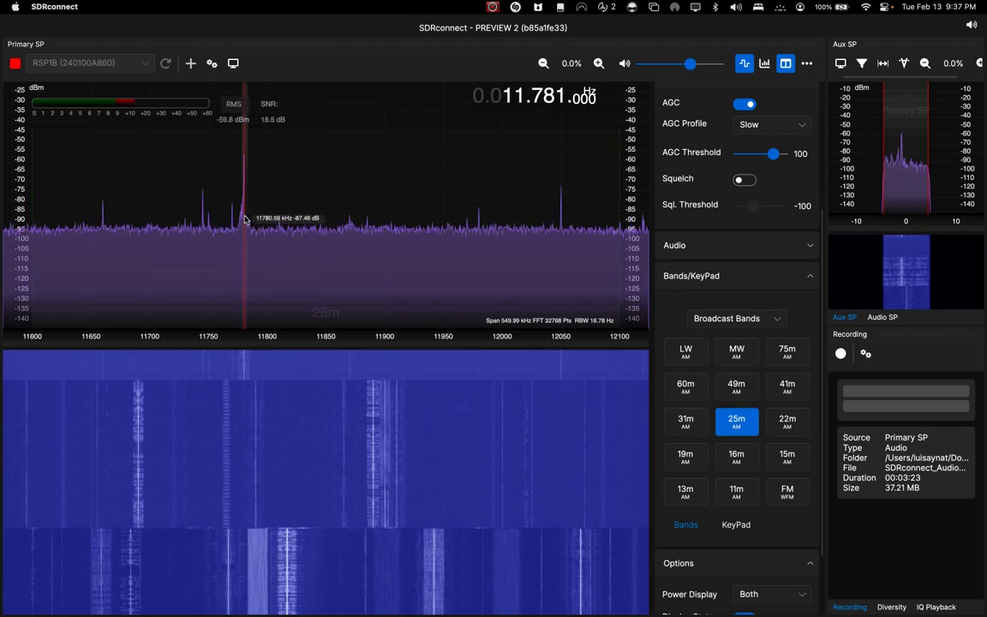
click(788, 421)
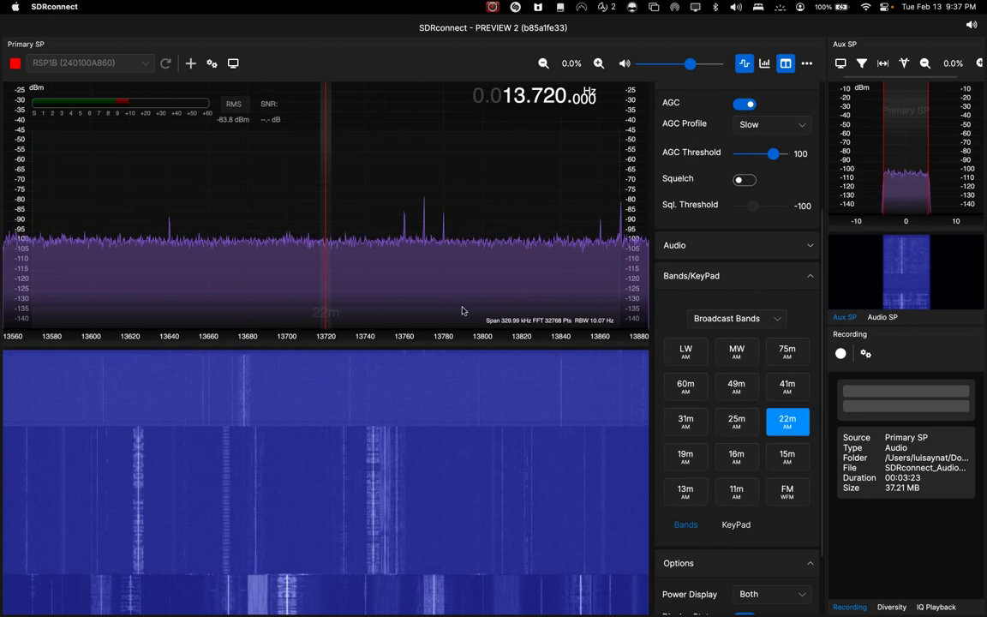
click(403, 229)
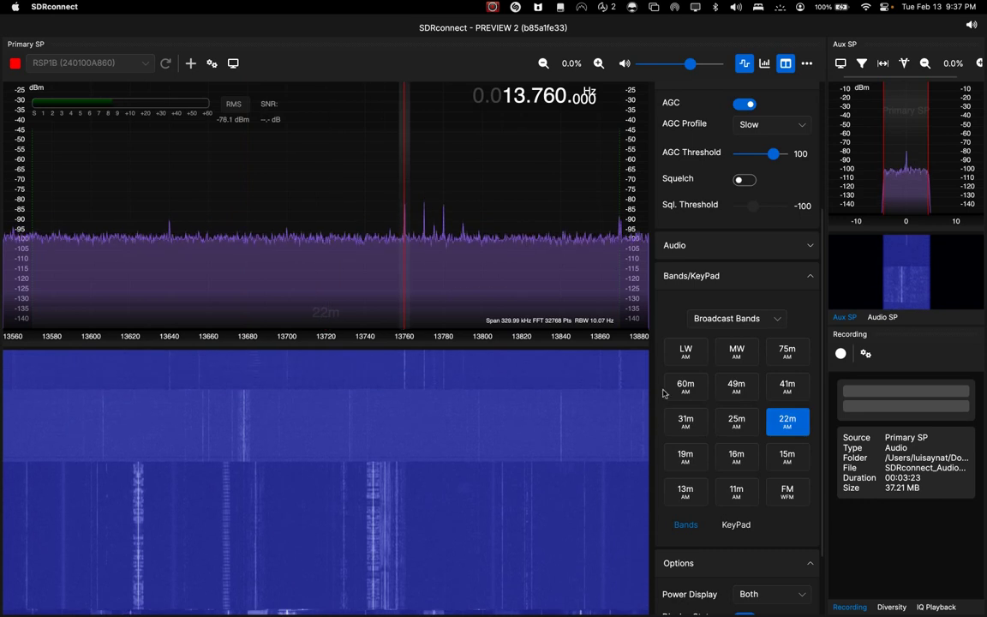
Step: On the 19m band, lower the volume, tune 15.305 MHz and narrow the bandwidth
click(686, 463)
drag(691, 64, 666, 66)
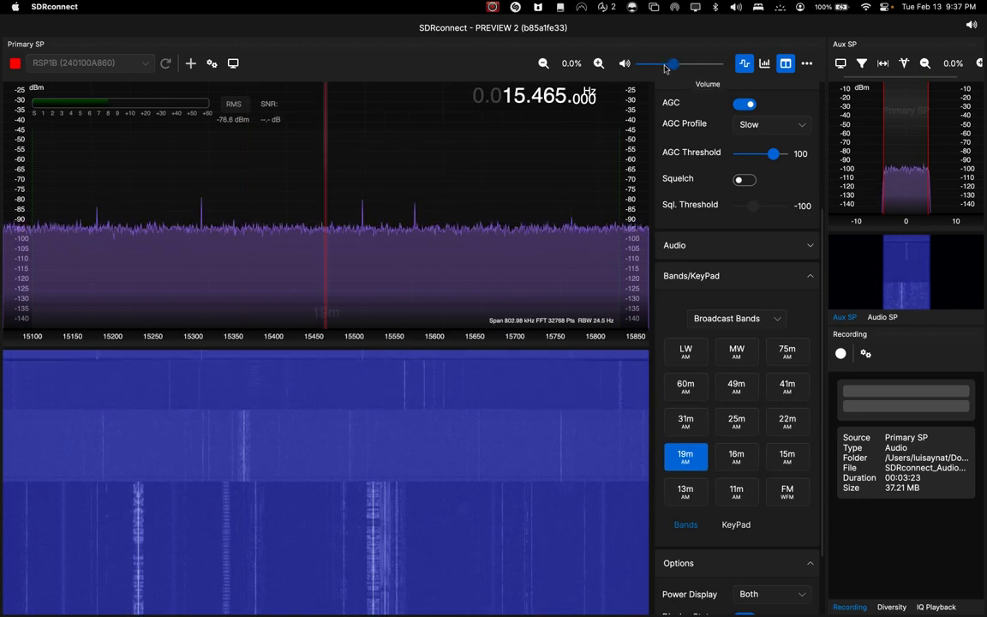
click(199, 206)
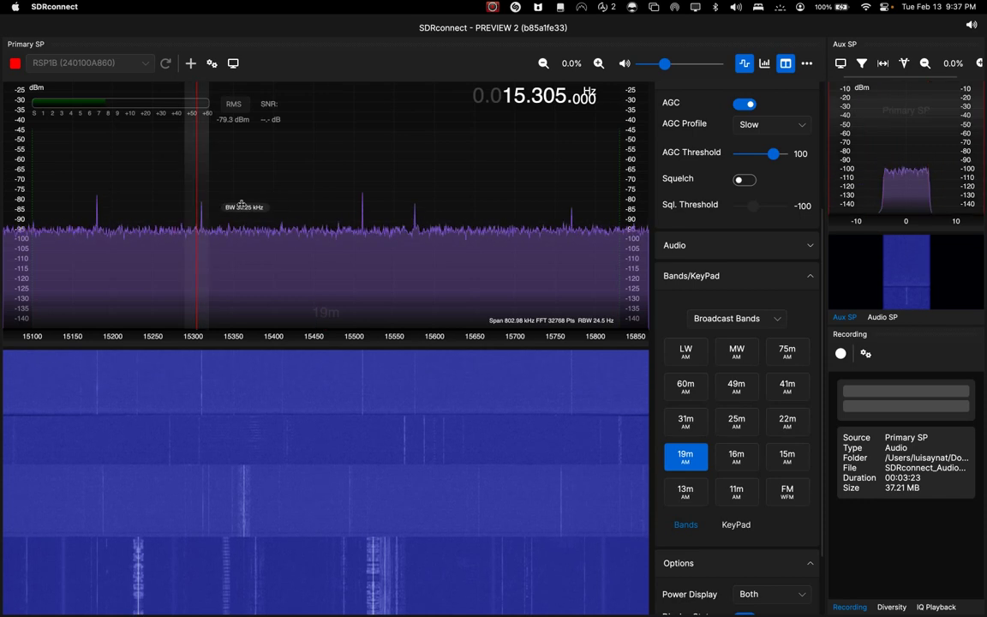
drag(200, 207, 209, 225)
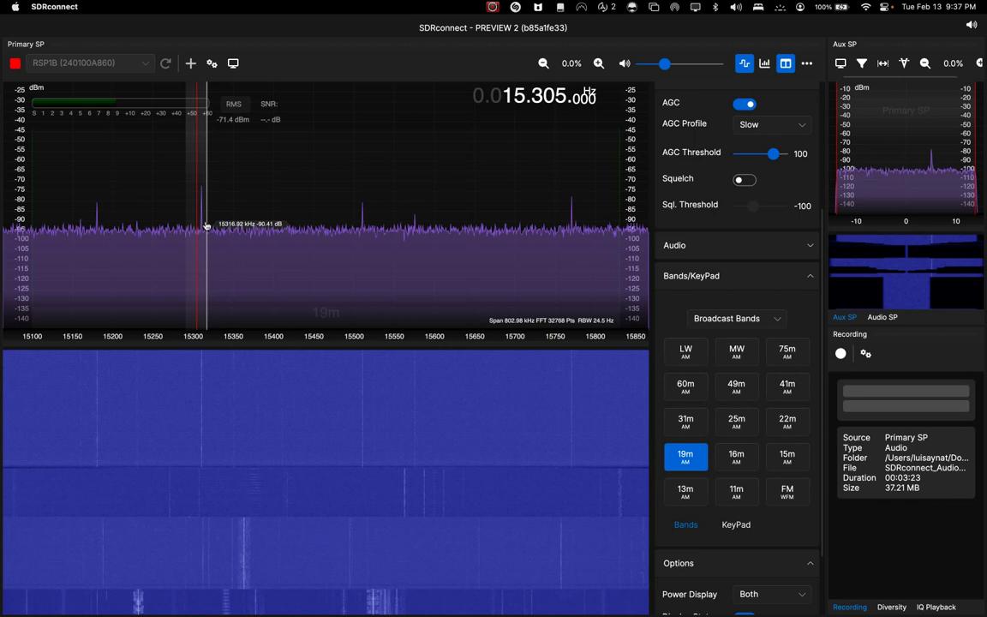
scroll(210, 224, up, 2)
scroll(209, 224, up, 3)
scroll(209, 223, down, 2)
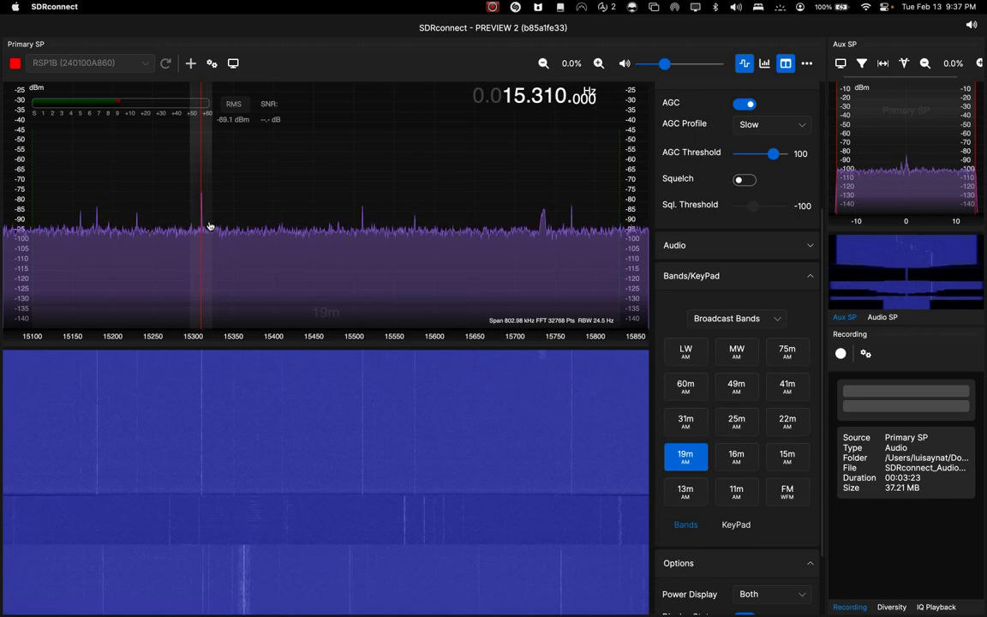
Step: Step through 16m (17.715 MHz), 15m, 13m (21.490 MHz) and 11m to the FM band
click(724, 455)
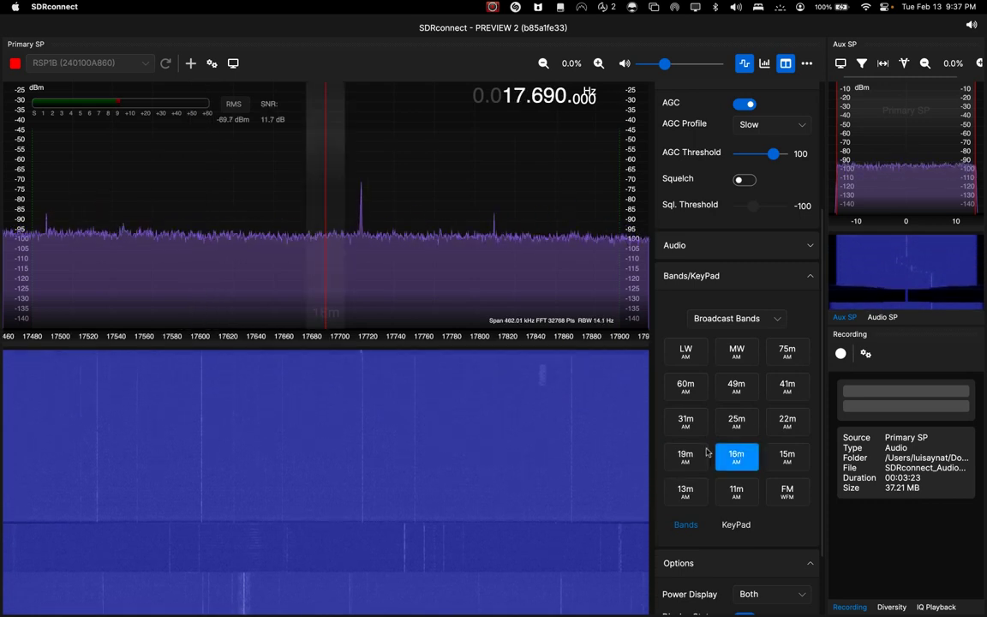
click(361, 239)
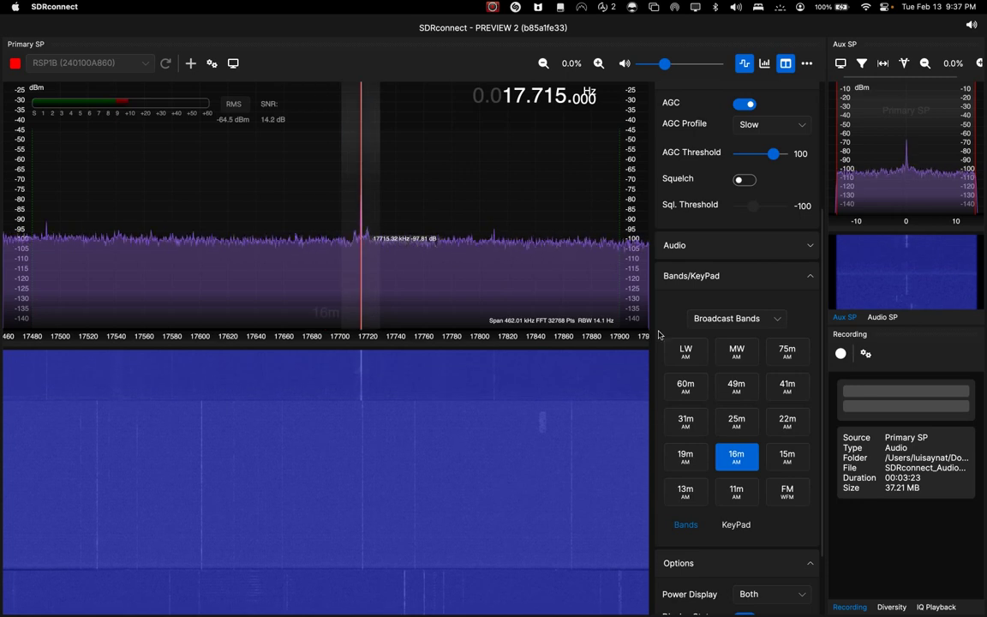
click(787, 454)
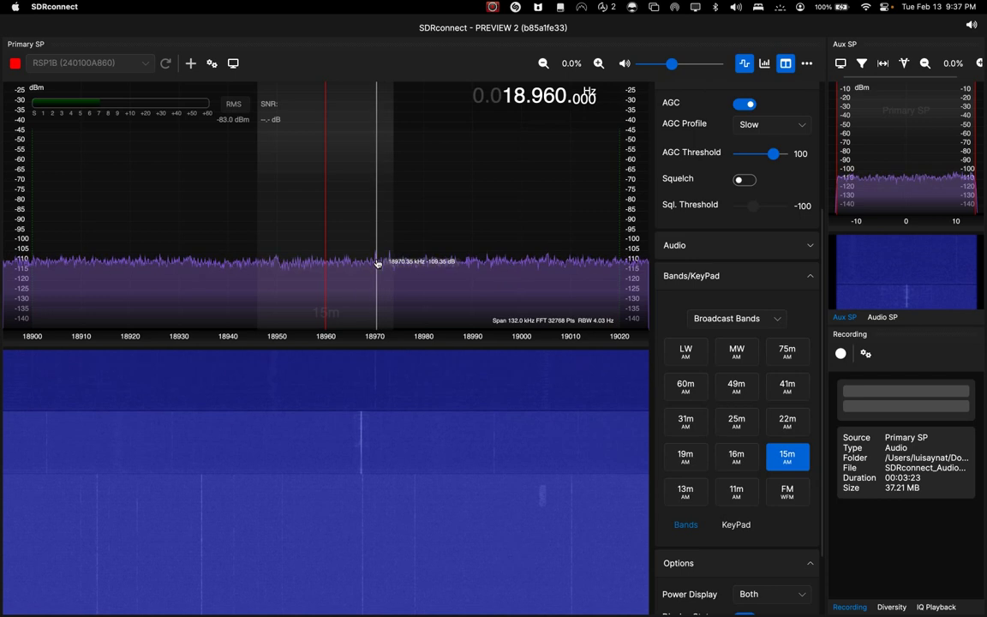
click(686, 490)
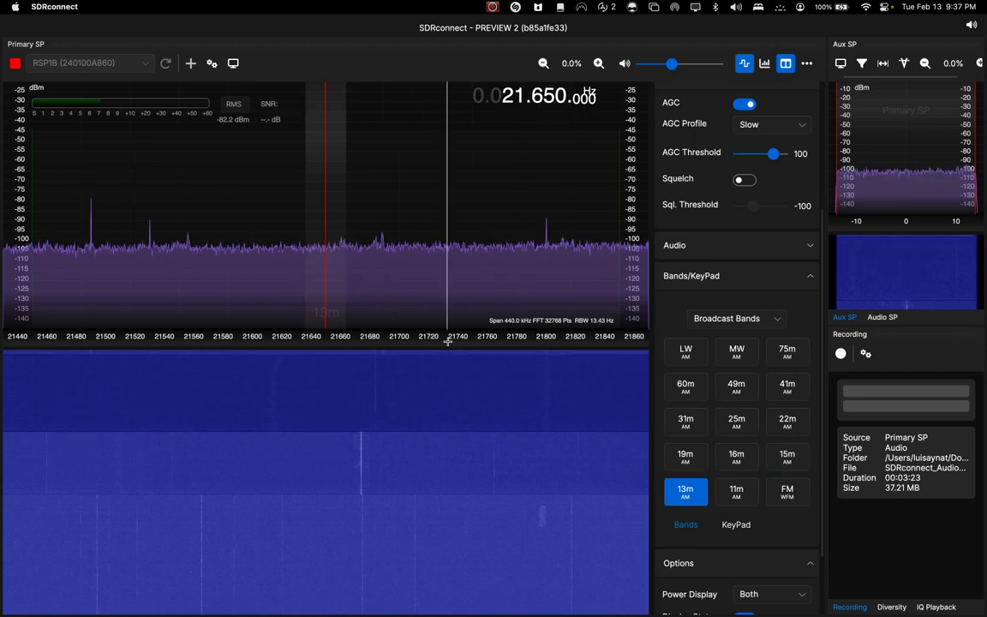
click(92, 255)
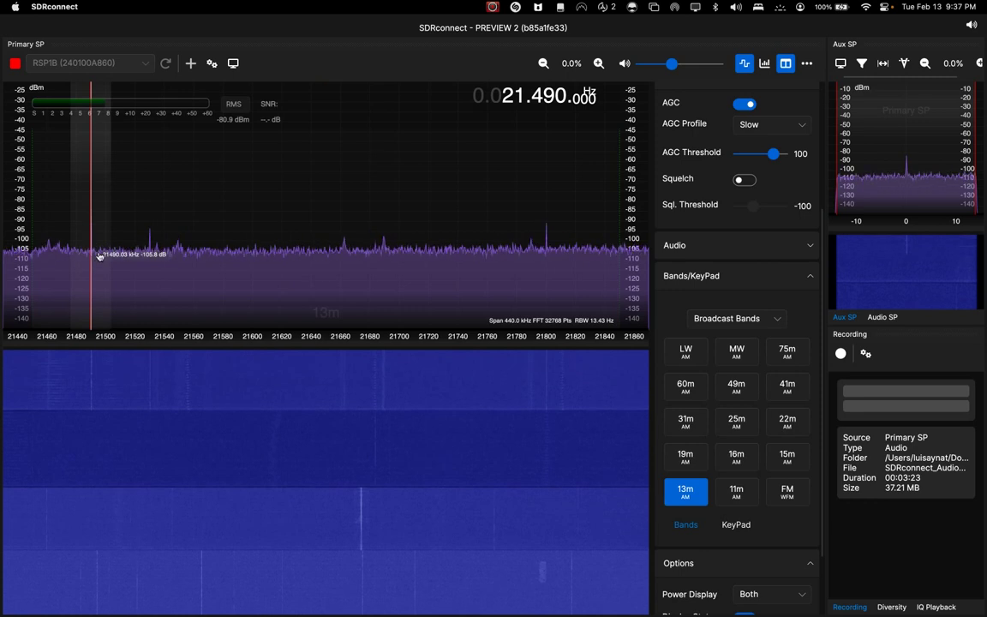
click(736, 496)
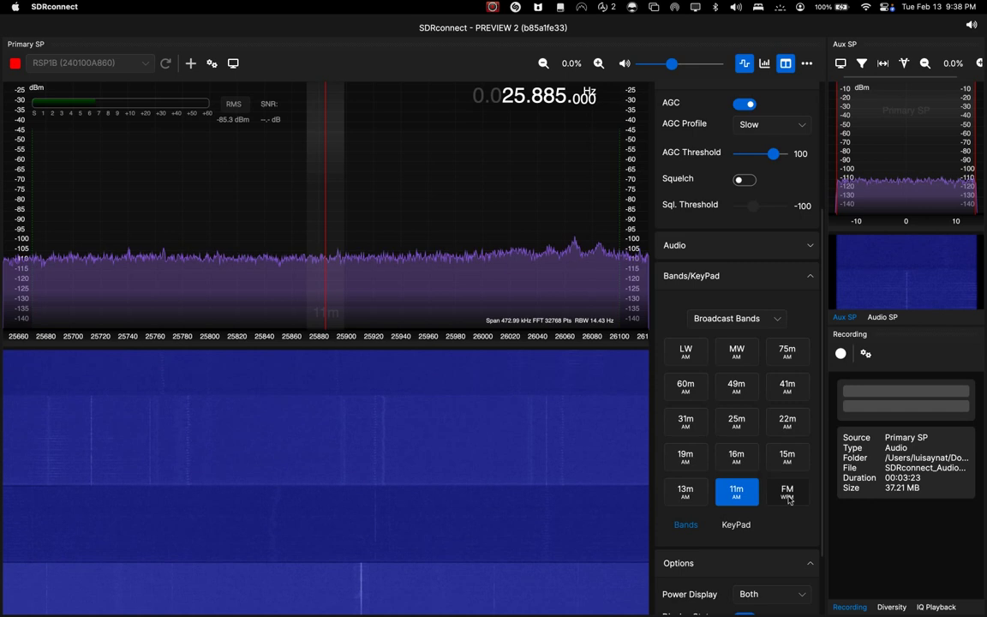
click(788, 497)
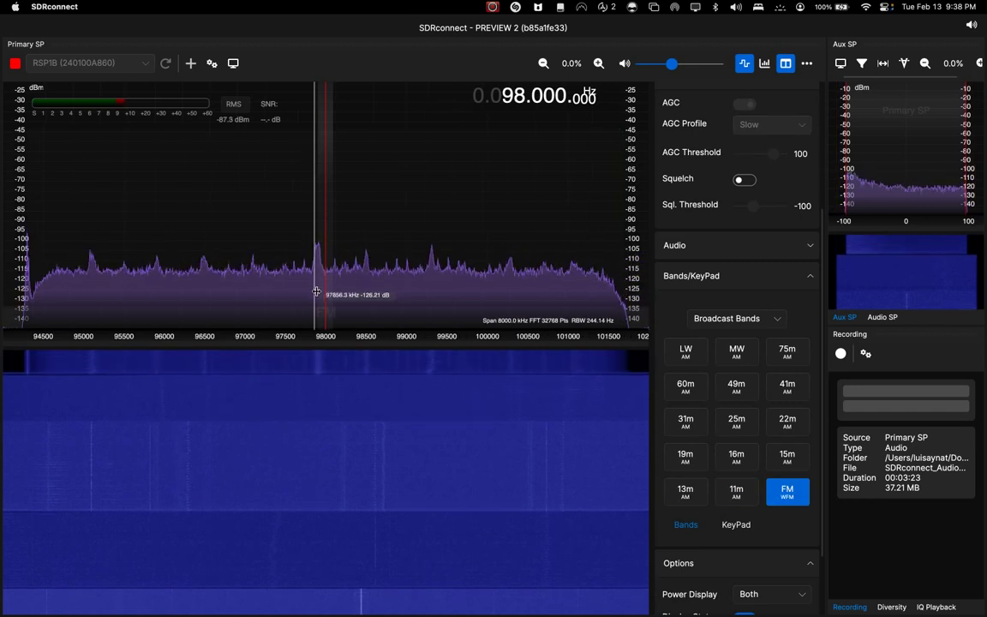
Step: Tune FM to 97.900 MHz in stereo, turn the volume fully down, then jump to LW at 216 kHz
scroll(313, 293, down, 1)
scroll(311, 294, down, 1)
scroll(316, 293, up, 1)
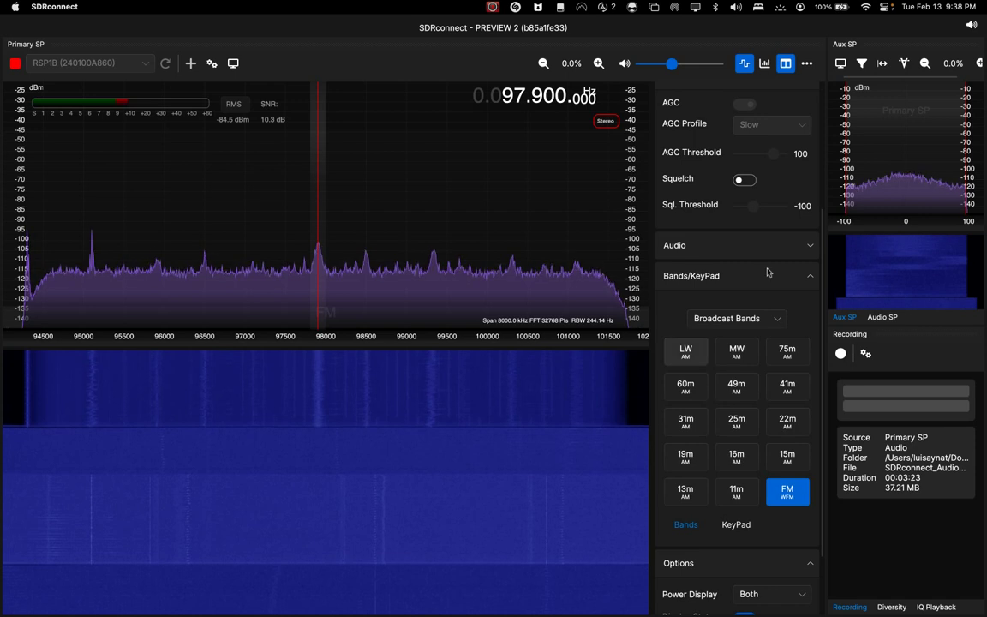
mouse_move(672, 64)
mouse_down()
mouse_move(640, 64)
mouse_move(664, 65)
mouse_up()
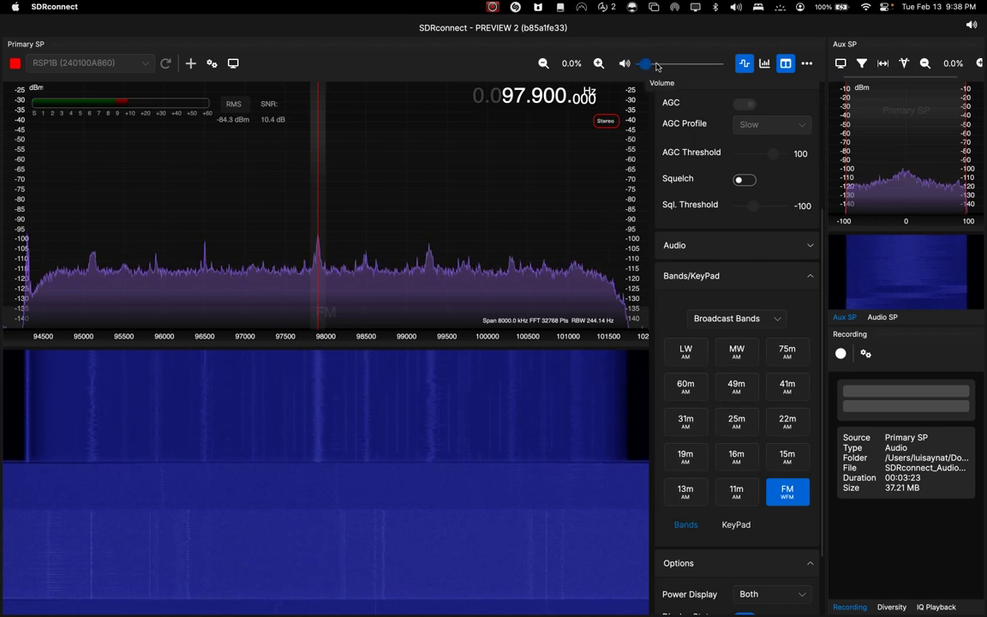
click(698, 361)
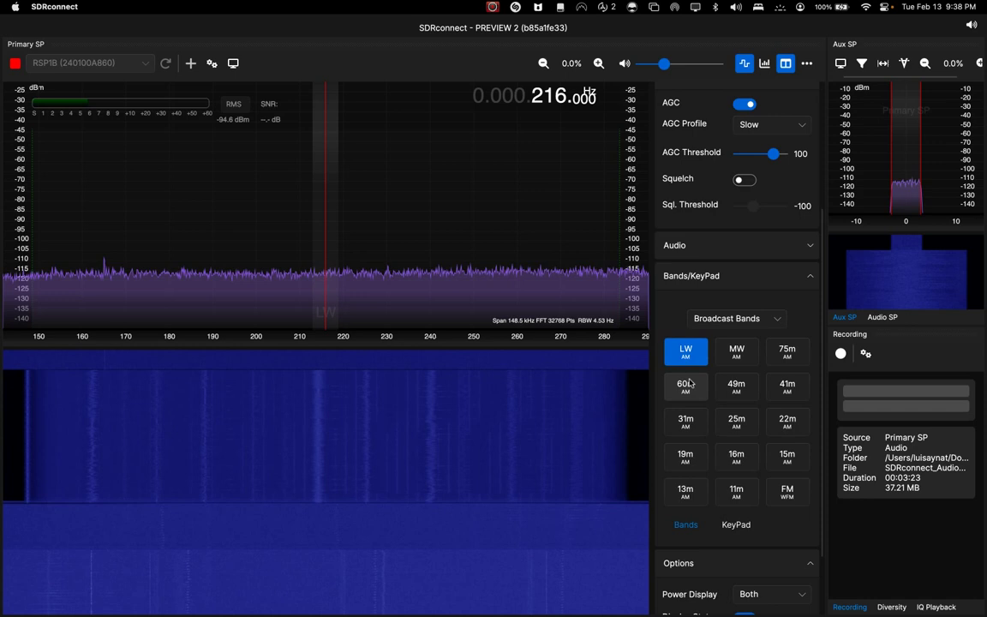
Step: Mute the audio on the LW band at 216 kHz and dim the screen brightness
click(626, 64)
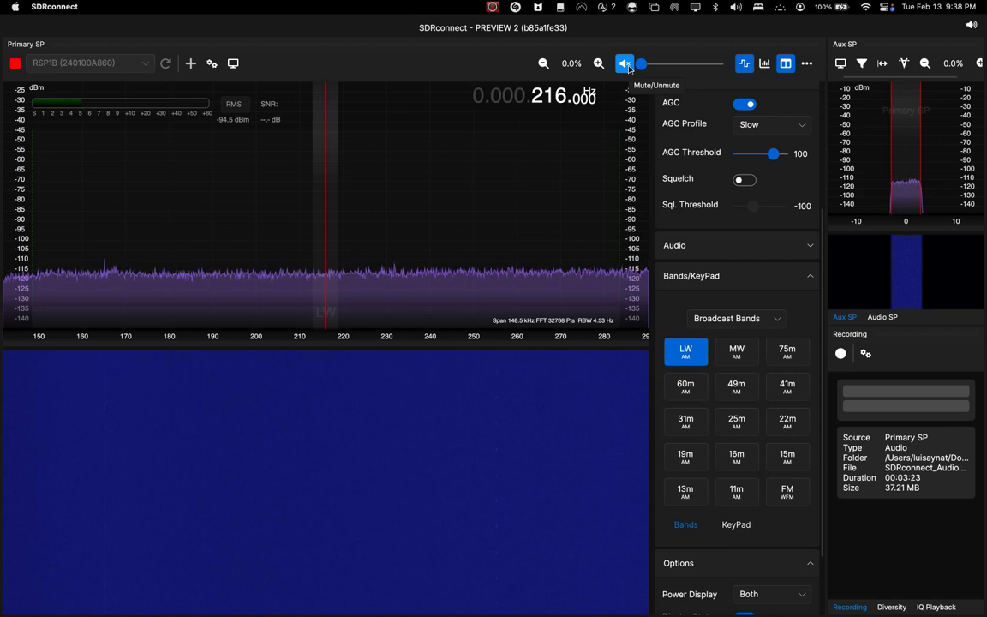
key(XF86MonBrightnessDown)
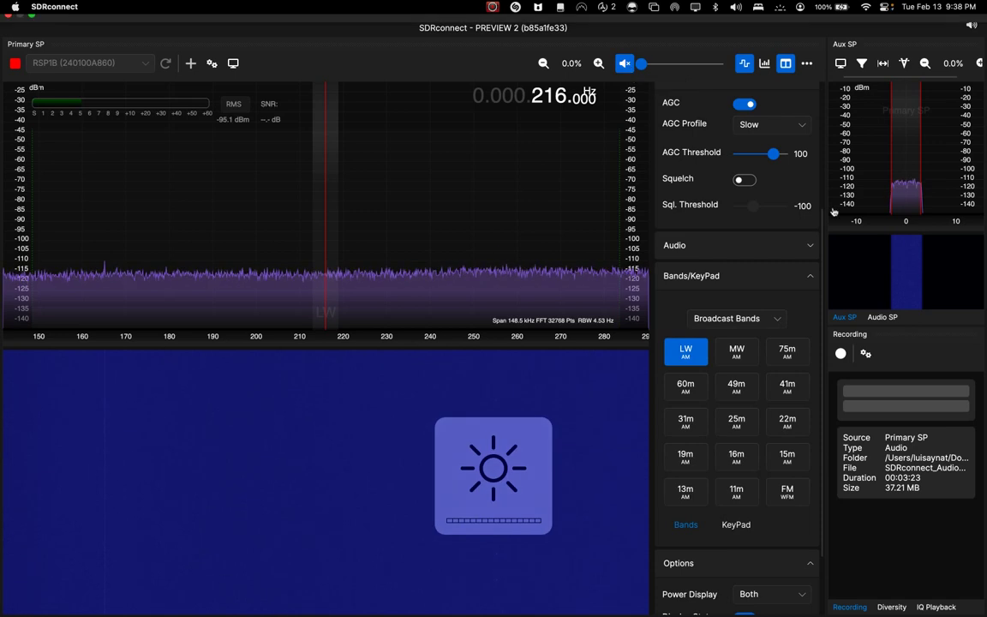
Step: Switch from the 60m preset to the 49m band and retune down to 5.950 MHz
click(685, 385)
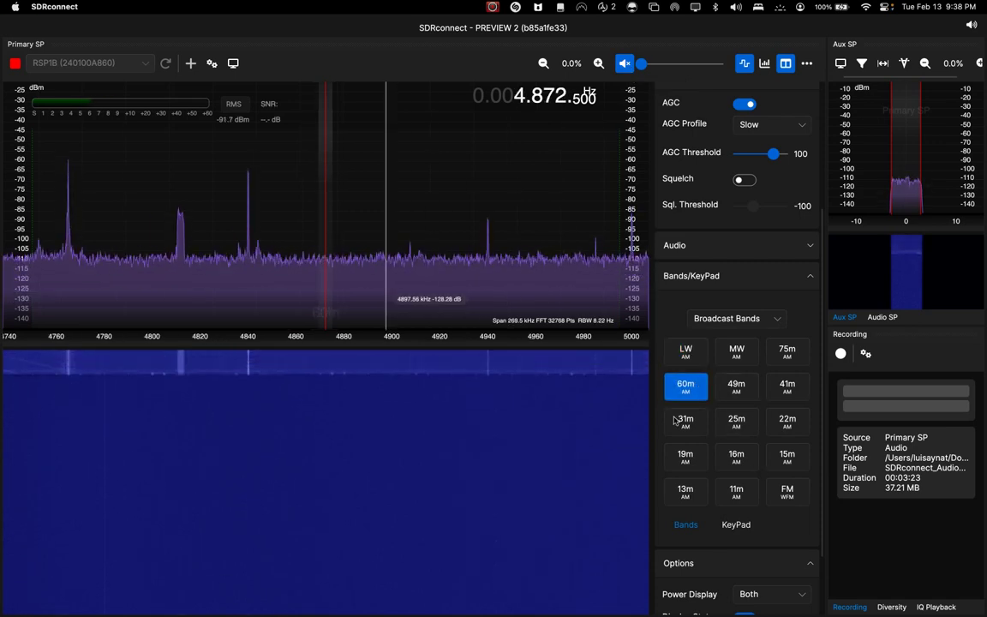
click(736, 385)
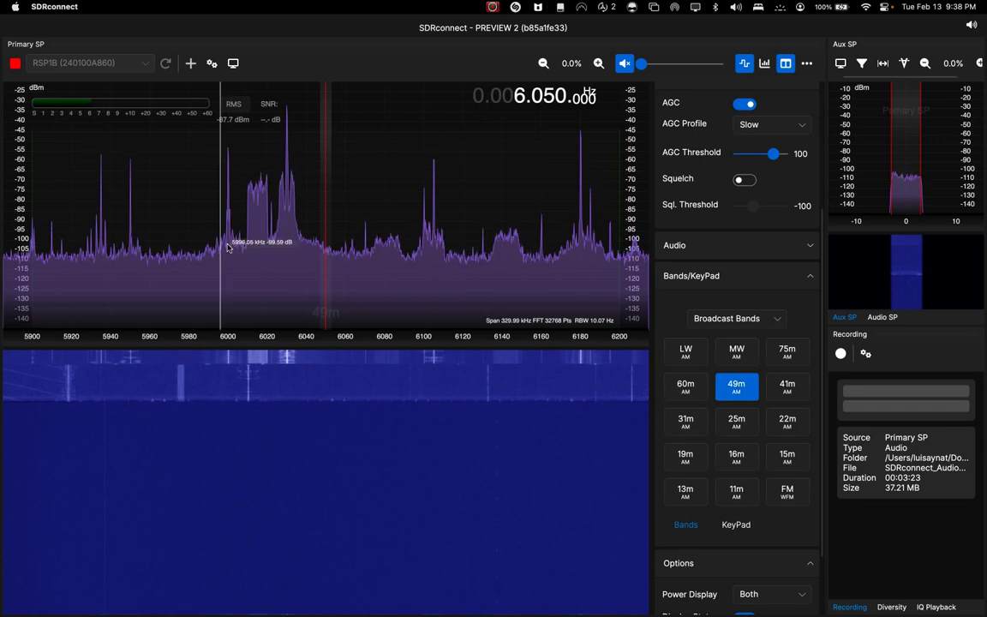
drag(228, 247, 130, 245)
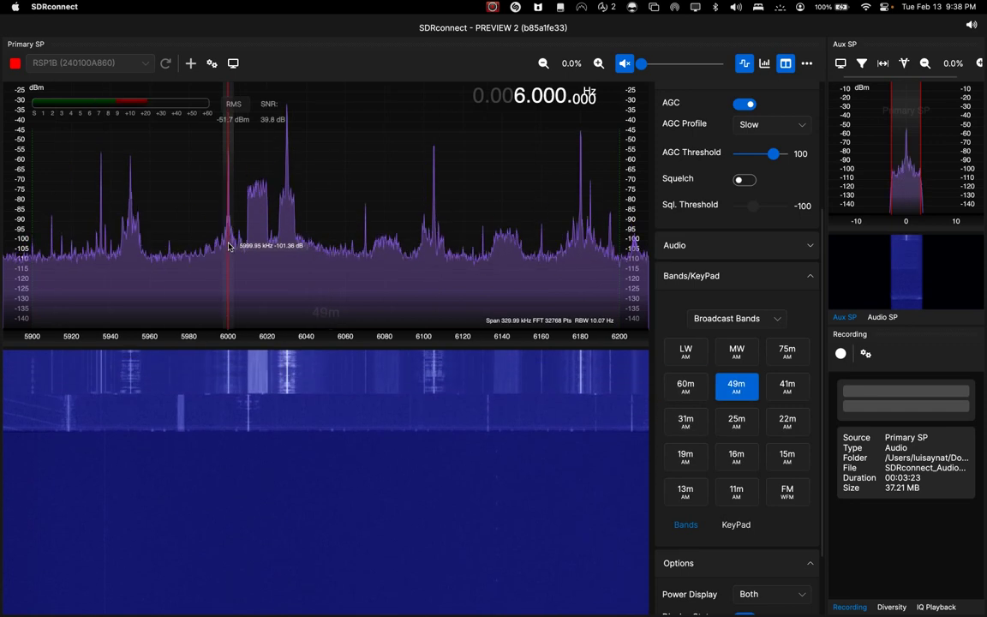